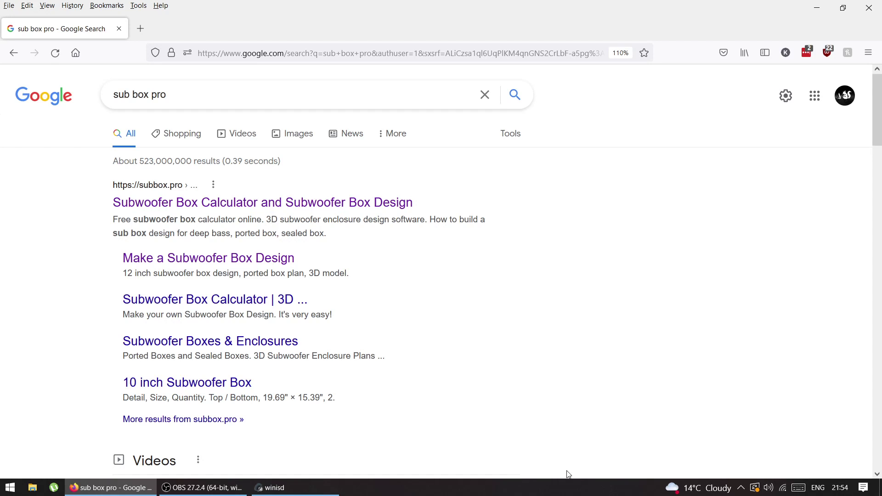
Step: Switch to WinISD and review the ported box's volume, tuning frequency and vent dimensions
{"action": "left_click", "coordinate": [319, 490]}
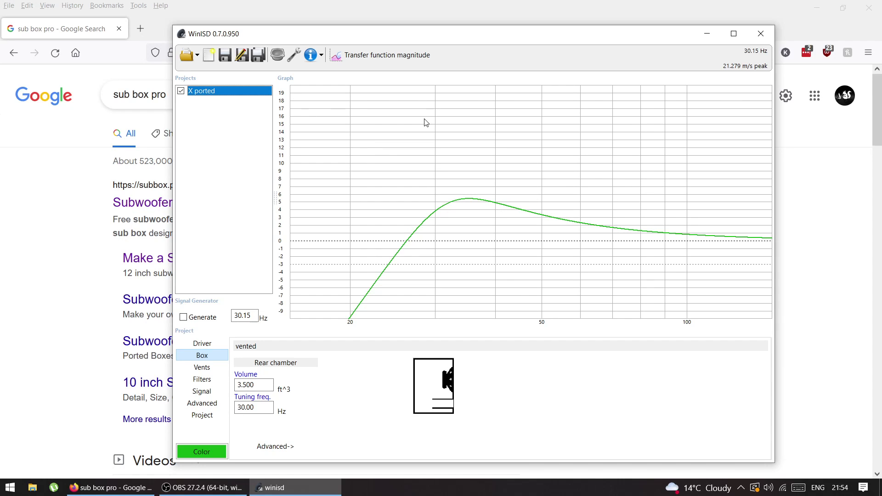
{"action": "double_click", "coordinate": [251, 384]}
{"action": "left_click", "coordinate": [261, 407]}
{"action": "left_click", "coordinate": [209, 366]}
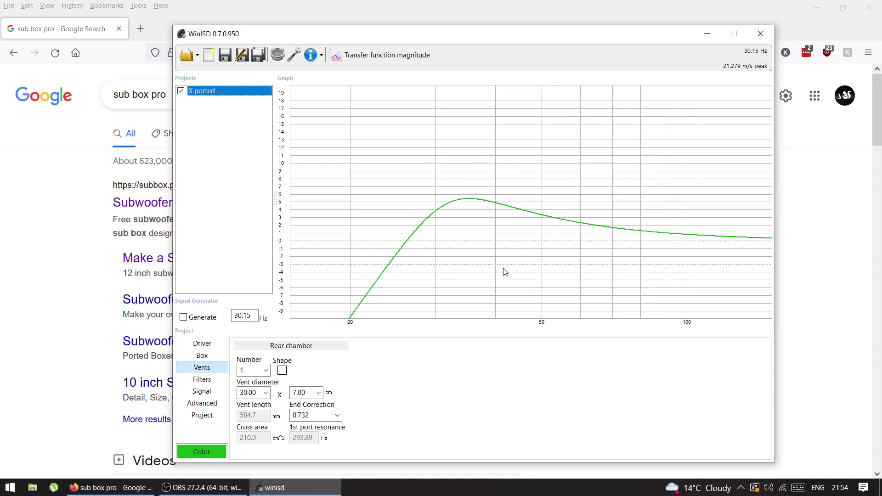
{"action": "left_click", "coordinate": [212, 357]}
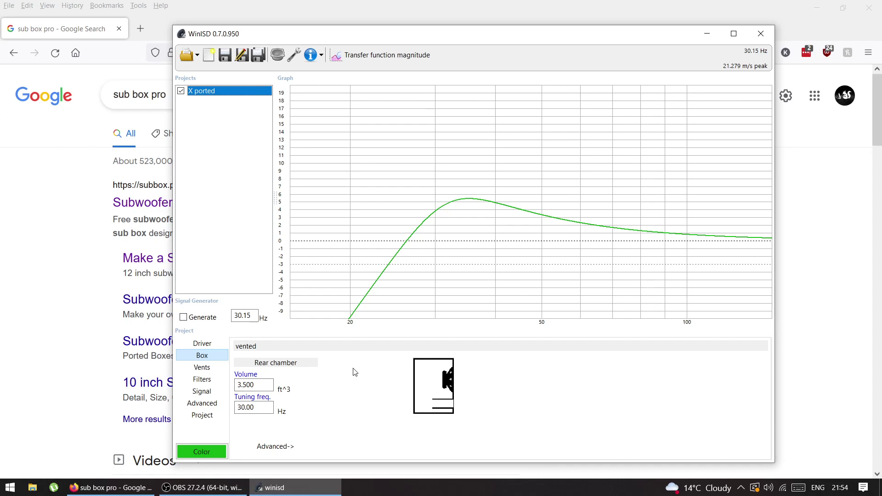
Step: Switch back to the browser, open the SubBox website from the search results and start a subwoofer box design
{"action": "left_click", "coordinate": [88, 212]}
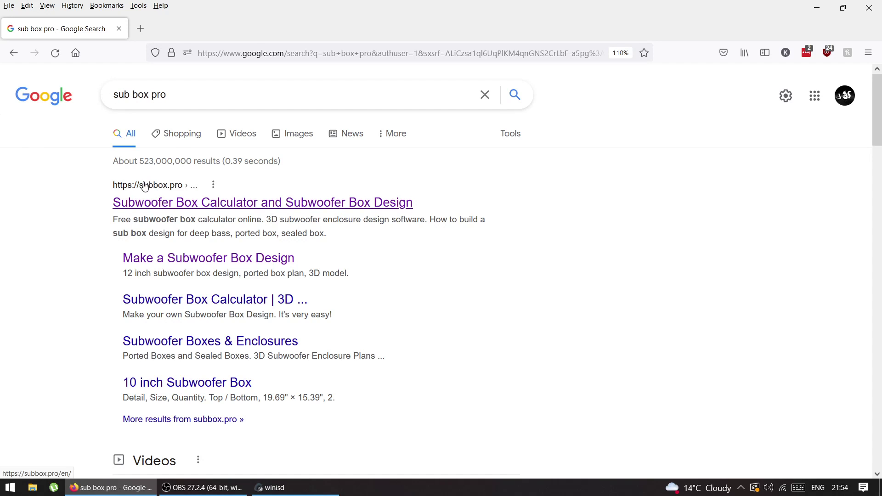
{"action": "left_click", "coordinate": [155, 203]}
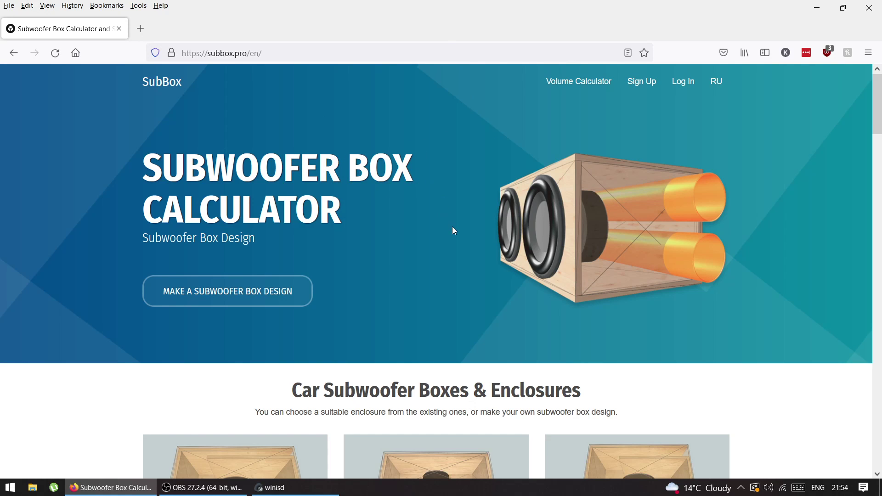
{"action": "scroll", "coordinate": [451, 227], "scroll_direction": "down", "scroll_amount": 5}
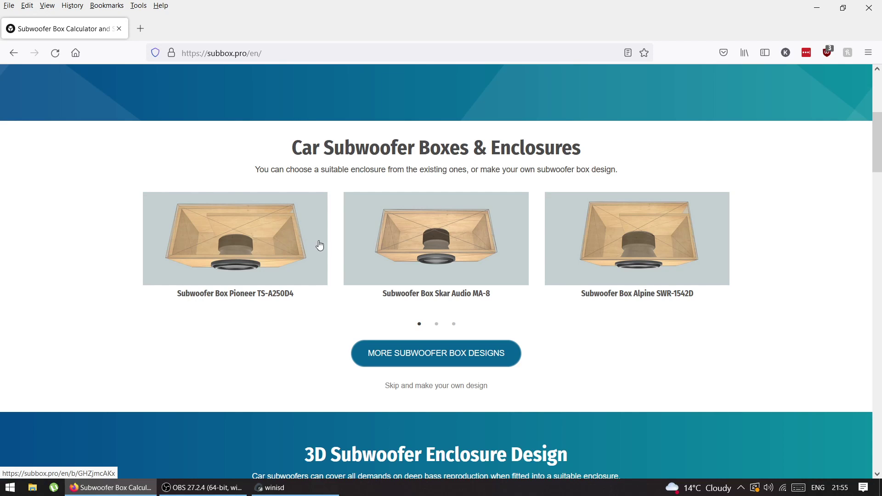
{"action": "scroll", "coordinate": [296, 234], "scroll_direction": "up", "scroll_amount": 5}
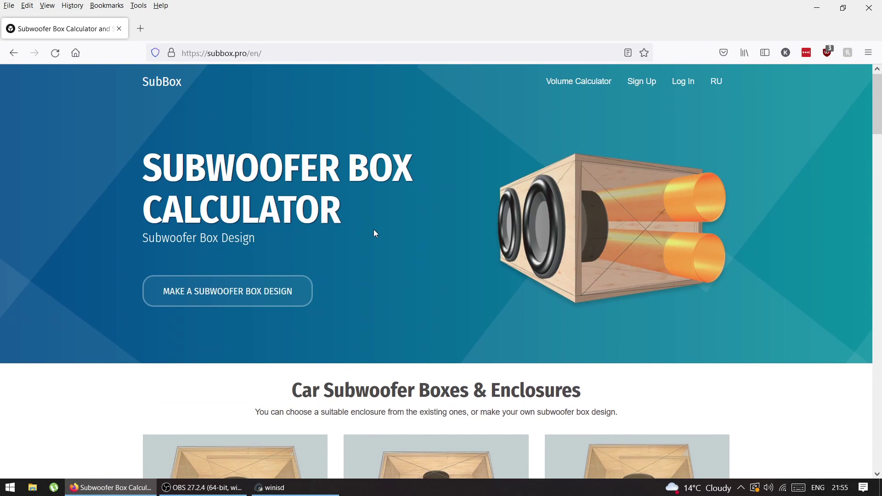
{"action": "left_click", "coordinate": [205, 300]}
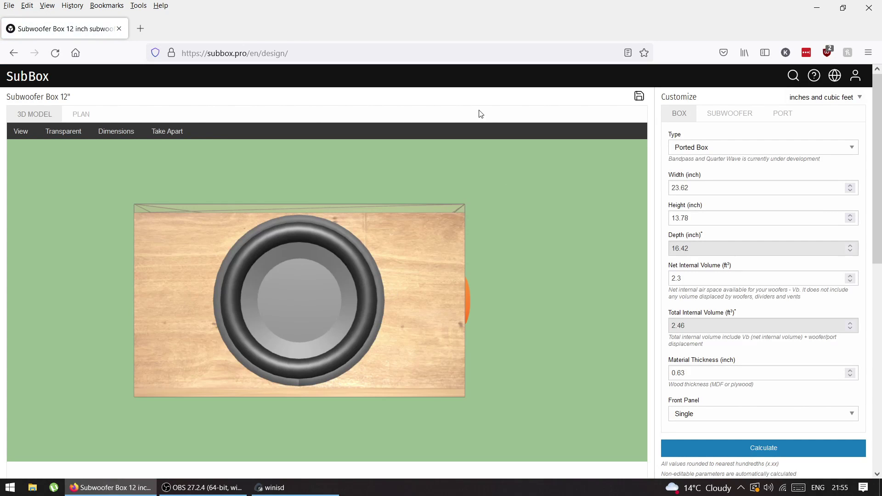
{"action": "left_click_drag", "start_coordinate": [412, 252], "coordinate": [428, 298]}
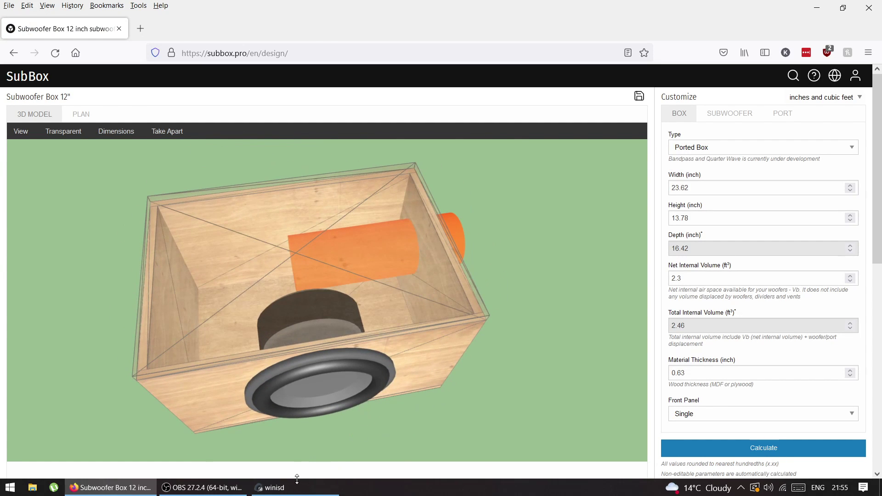
Step: Check the project's box volume in other units in WinISD, then return to the browser
{"action": "left_click", "coordinate": [298, 487]}
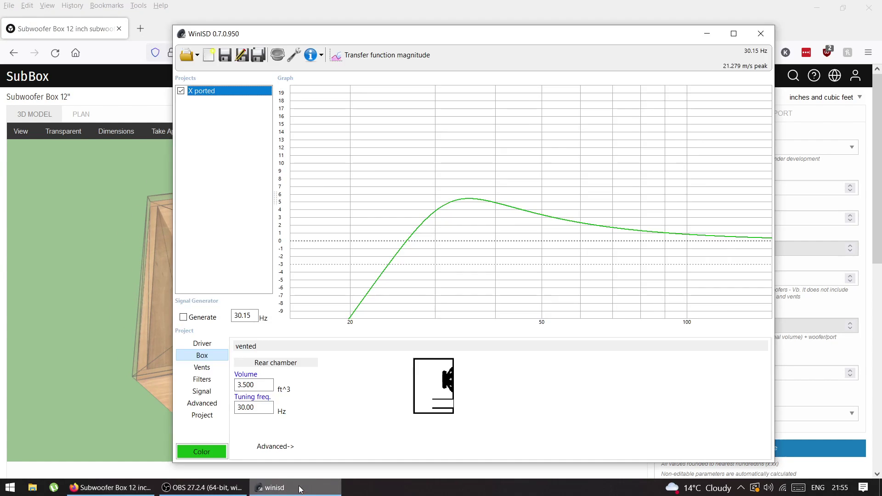
{"action": "left_click", "coordinate": [283, 390]}
{"action": "left_click", "coordinate": [285, 389]}
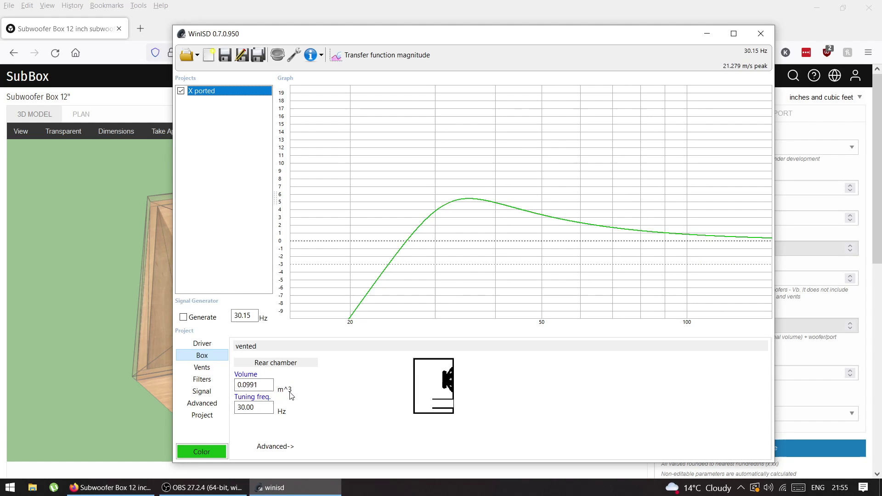
{"action": "left_click", "coordinate": [283, 389]}
{"action": "left_click", "coordinate": [707, 34]}
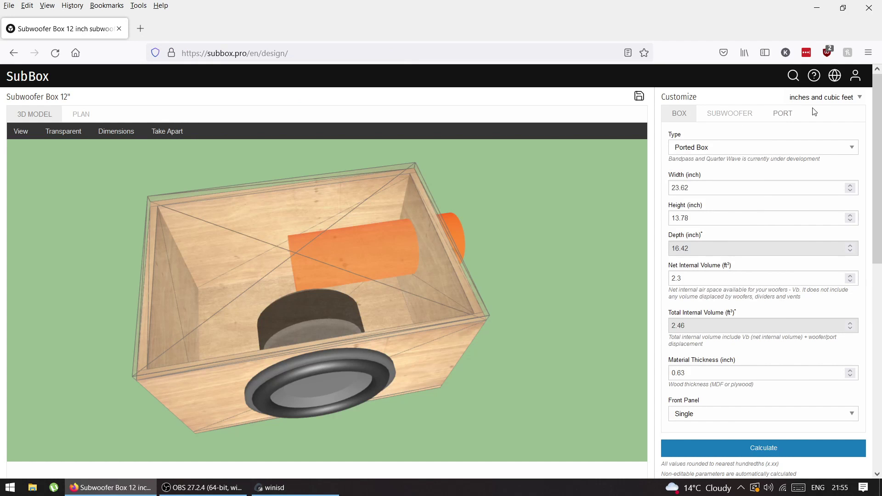
Step: Set the design units to millimeters and liters and choose Ported Box as the box type
{"action": "left_click", "coordinate": [827, 98]}
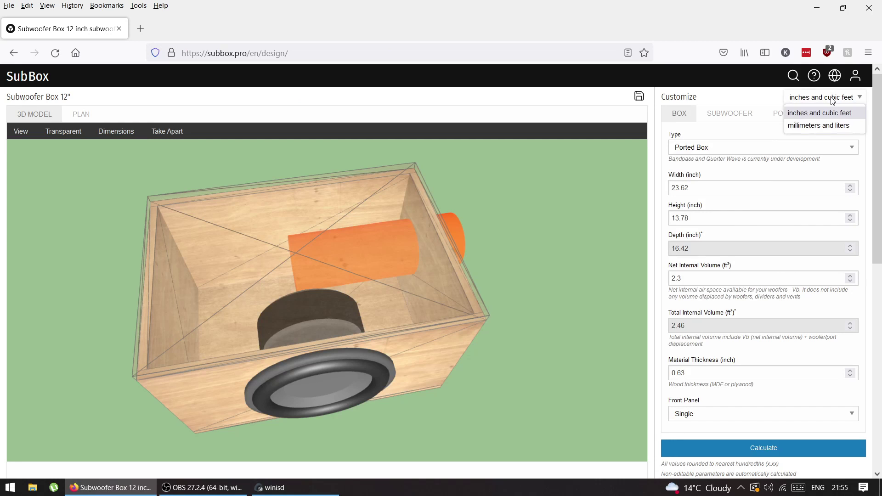
{"action": "left_click", "coordinate": [815, 125]}
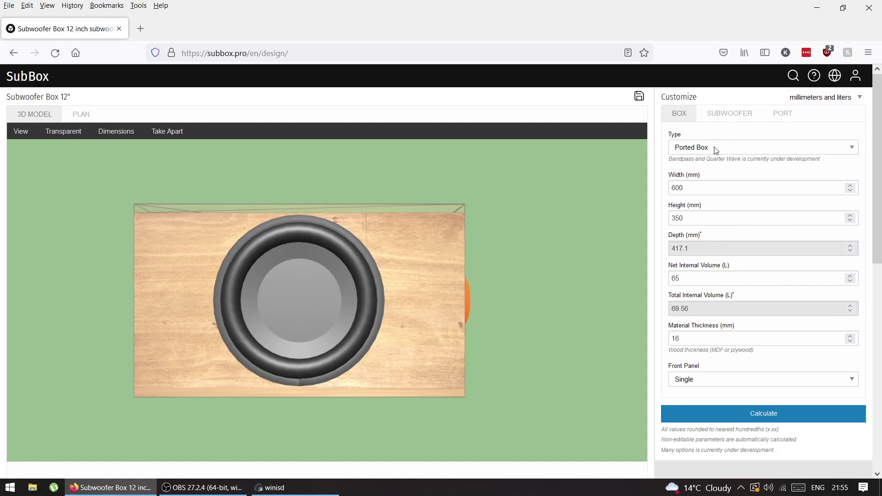
{"action": "left_click", "coordinate": [718, 151]}
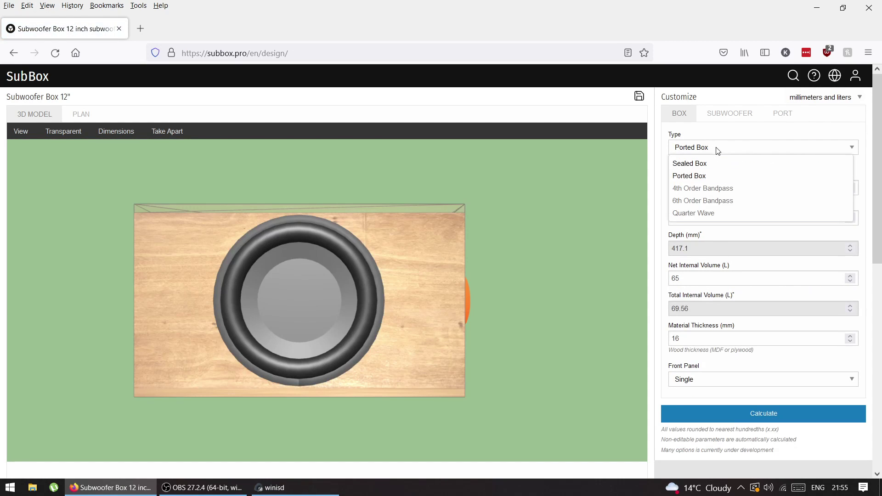
{"action": "left_click", "coordinate": [712, 177]}
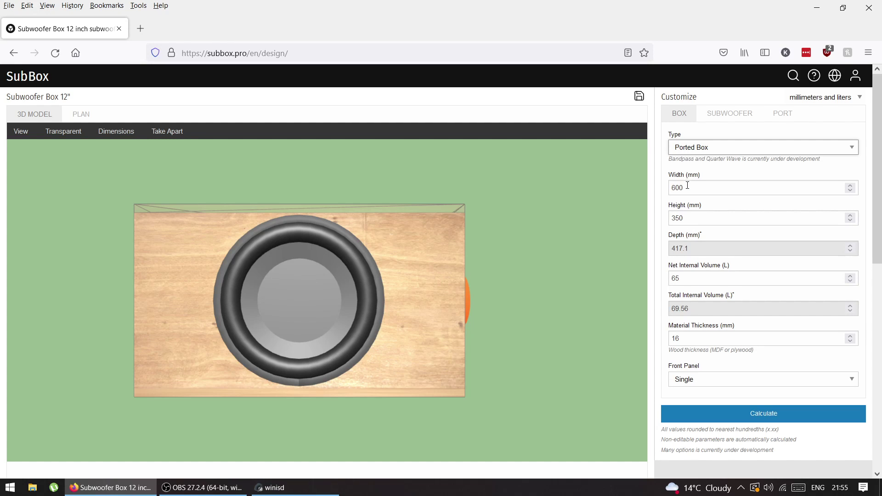
{"action": "left_click_drag", "start_coordinate": [691, 189], "coordinate": [663, 194]}
{"action": "left_click_drag", "start_coordinate": [712, 224], "coordinate": [676, 219]}
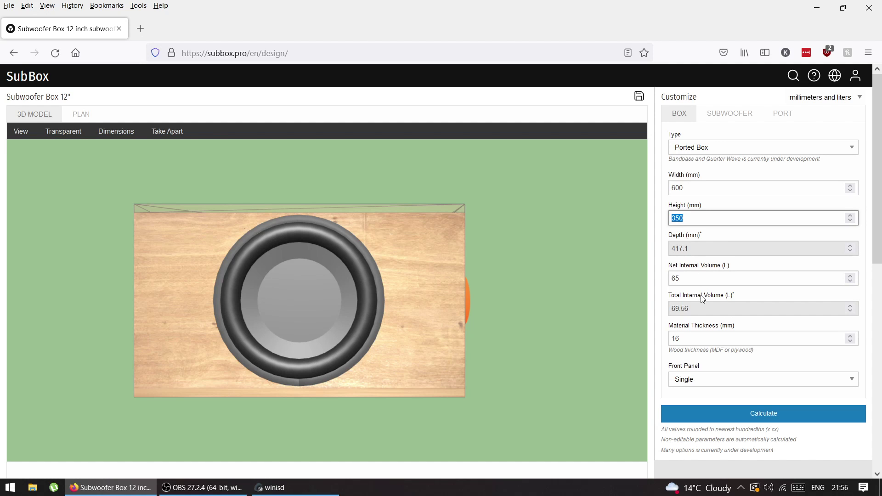
Step: Change the port type to a slot in the front panel and recalculate the box
{"action": "left_click_drag", "start_coordinate": [448, 239], "coordinate": [441, 313]}
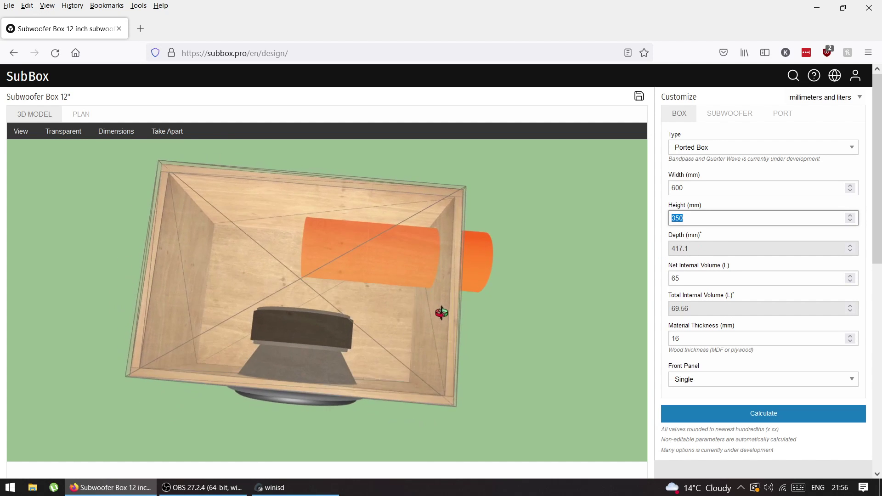
{"action": "left_click", "coordinate": [781, 115]}
{"action": "left_click", "coordinate": [748, 147]}
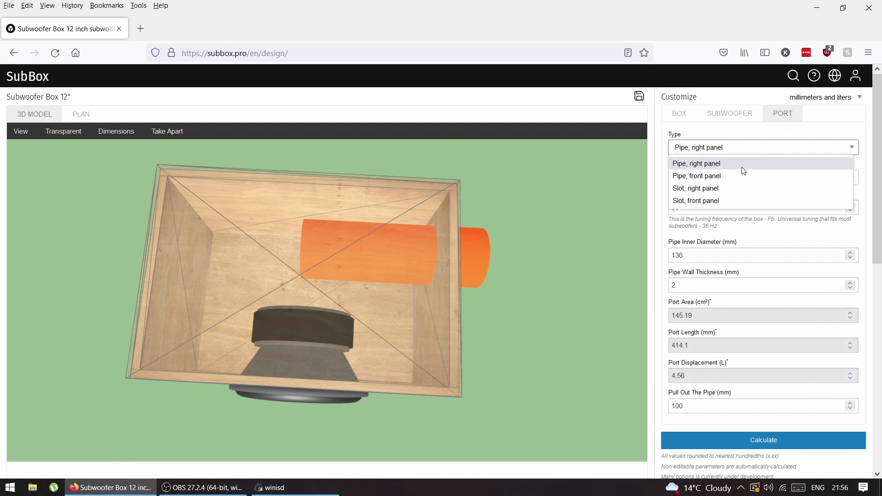
{"action": "left_click", "coordinate": [703, 208]}
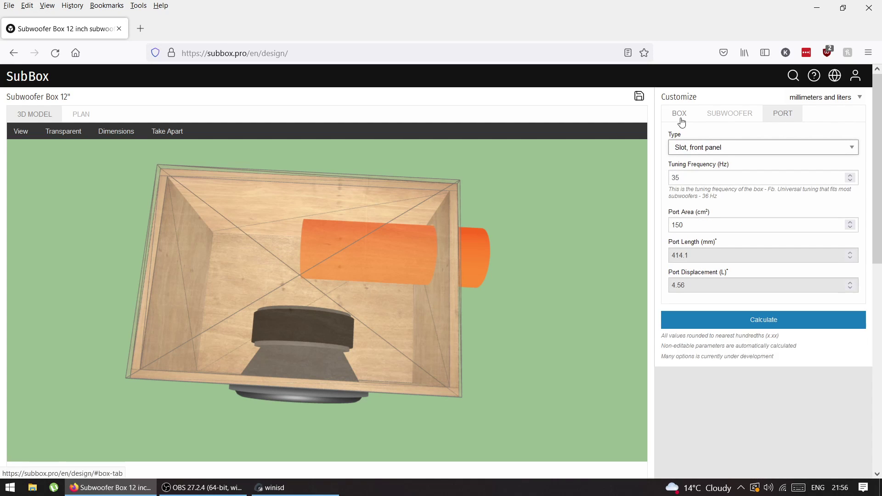
{"action": "left_click", "coordinate": [760, 324]}
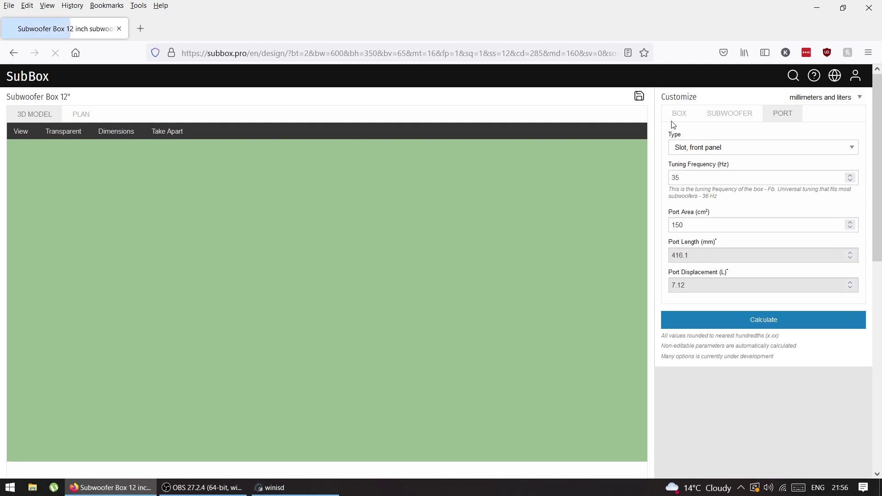
Step: Return to the box settings and display the dimensions on the 3D model
{"action": "left_click", "coordinate": [674, 120]}
{"action": "left_click_drag", "start_coordinate": [478, 233], "coordinate": [480, 294]}
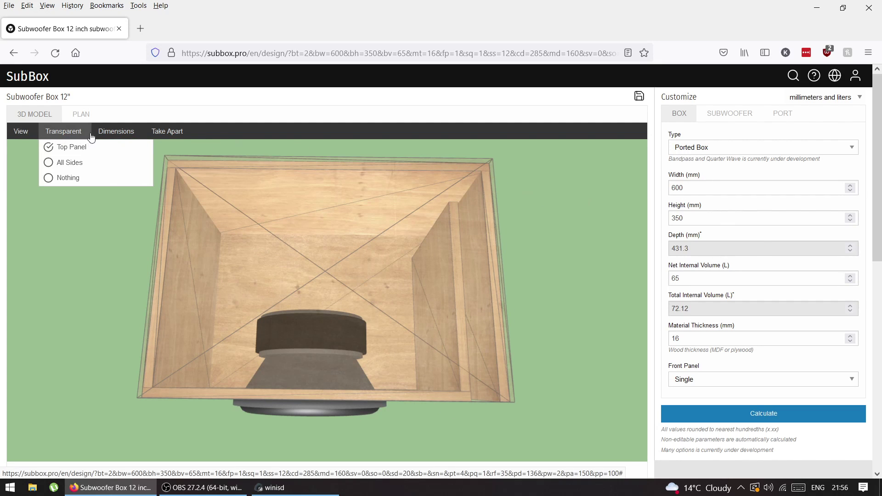
{"action": "left_click", "coordinate": [101, 147]}
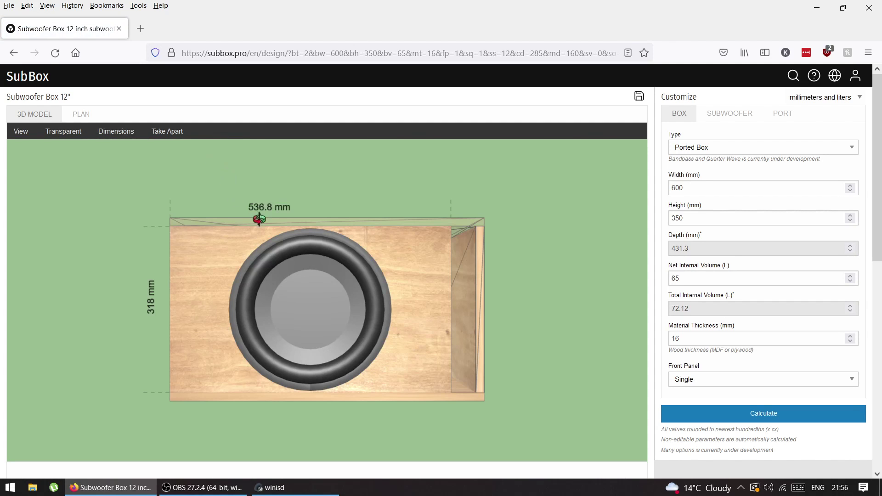
{"action": "left_click_drag", "start_coordinate": [256, 216], "coordinate": [271, 208]}
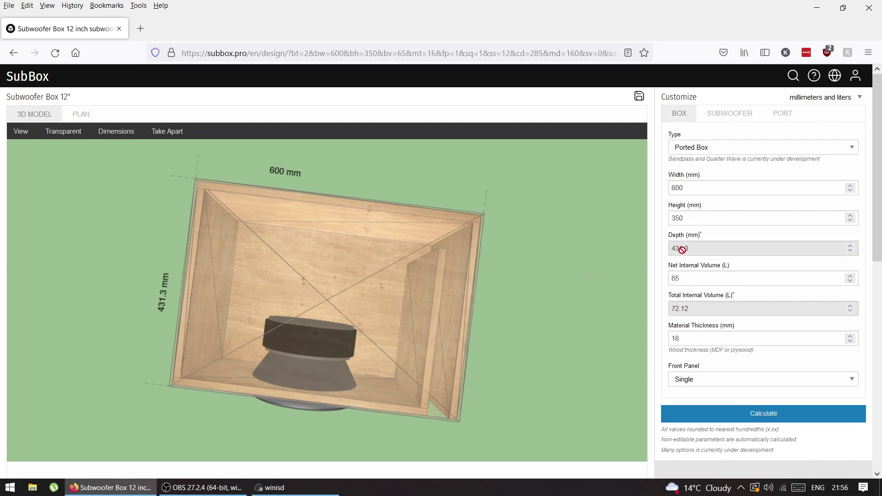
Step: Examine the net and total internal volume, width, height and depth settings alongside the slot port in the model
{"action": "double_click", "coordinate": [680, 281]}
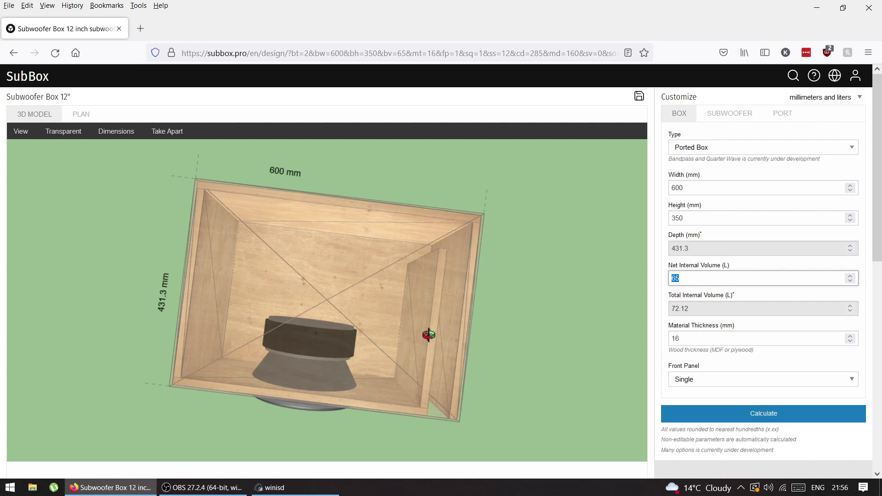
{"action": "left_click_drag", "start_coordinate": [416, 378], "coordinate": [390, 356]}
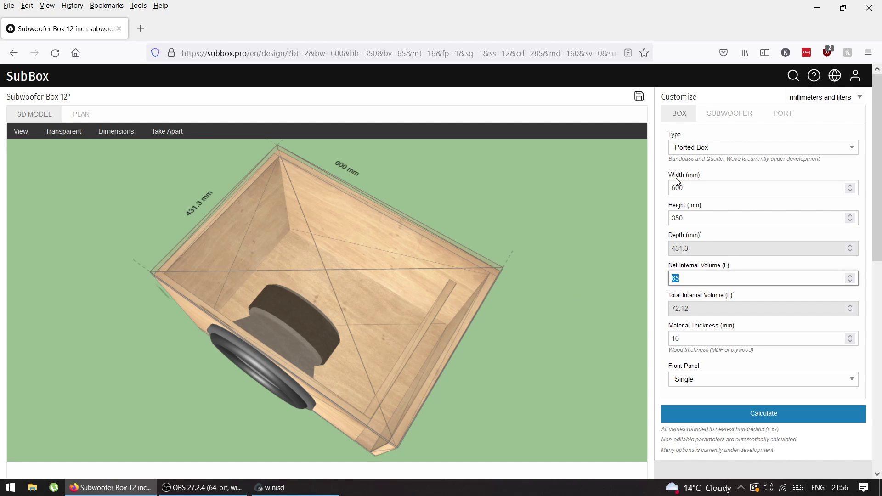
{"action": "left_click", "coordinate": [685, 187]}
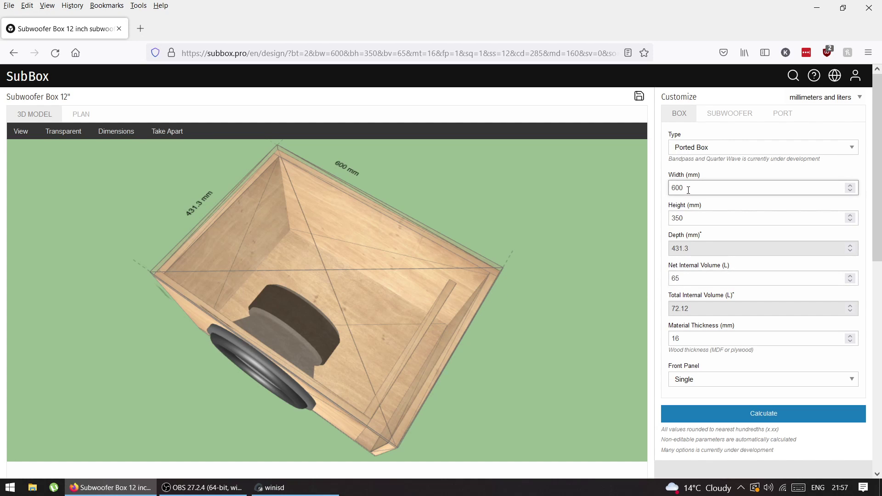
{"action": "left_click_drag", "start_coordinate": [688, 190], "coordinate": [671, 189]}
{"action": "key", "text": "Tab"}
{"action": "key", "text": "Tab"}
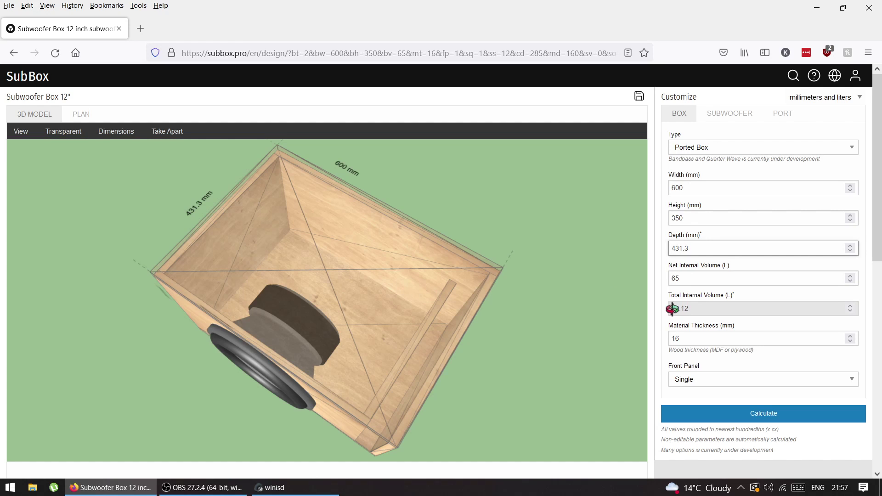
{"action": "left_click_drag", "start_coordinate": [673, 301], "coordinate": [721, 298]}
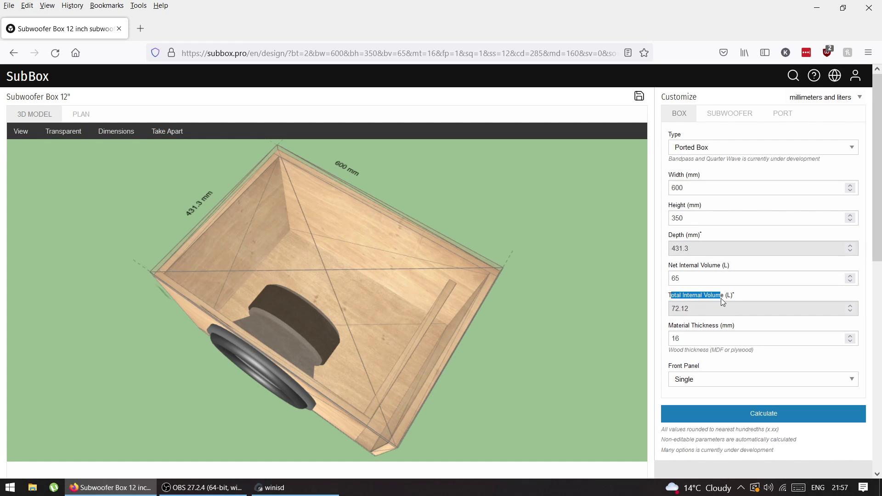
{"action": "left_click", "coordinate": [698, 296]}
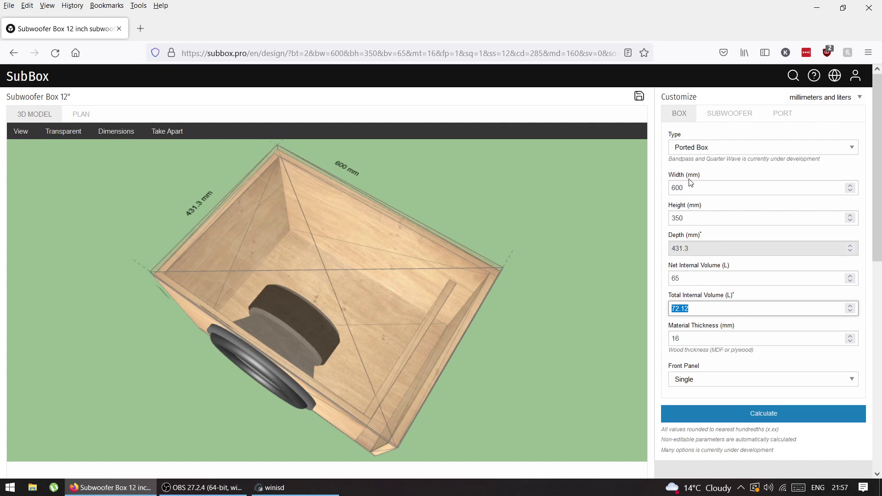
Step: Set the box width to 900 mm, recalculate and inspect the updated 3D model
{"action": "left_click_drag", "start_coordinate": [691, 187], "coordinate": [667, 183]}
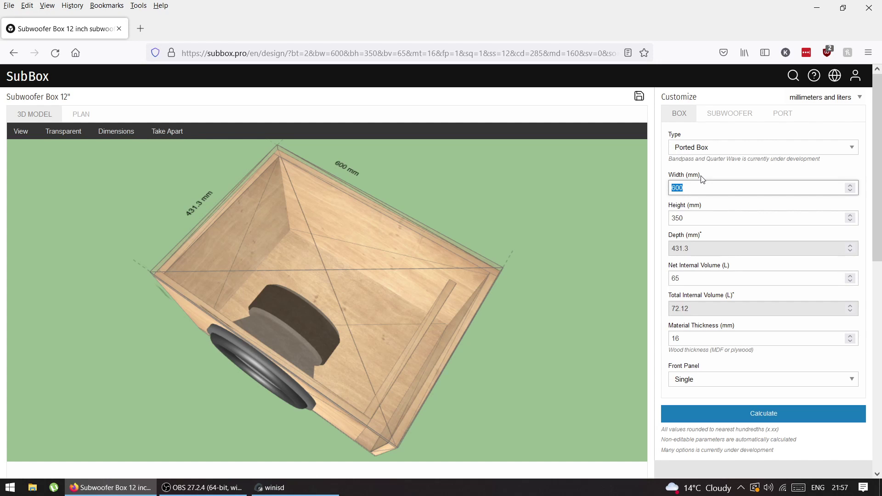
{"action": "type", "text": "90"}
{"action": "key", "text": "Return"}
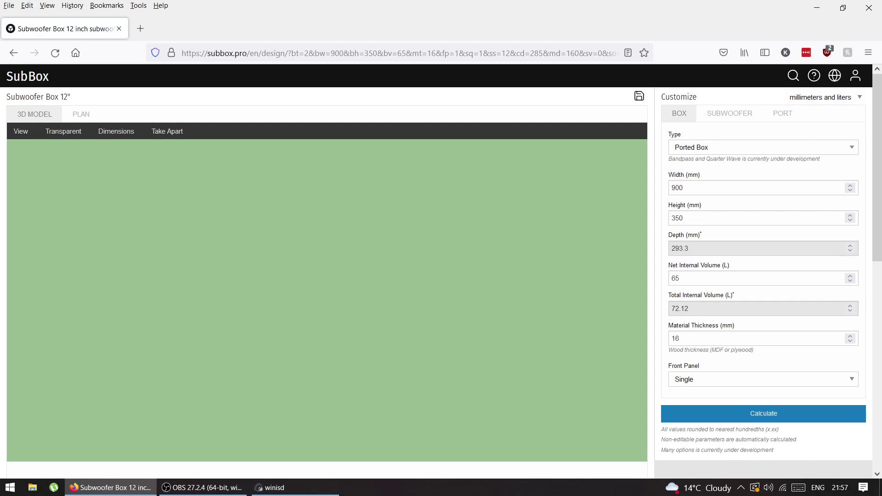
{"action": "left_click_drag", "start_coordinate": [450, 262], "coordinate": [453, 324]}
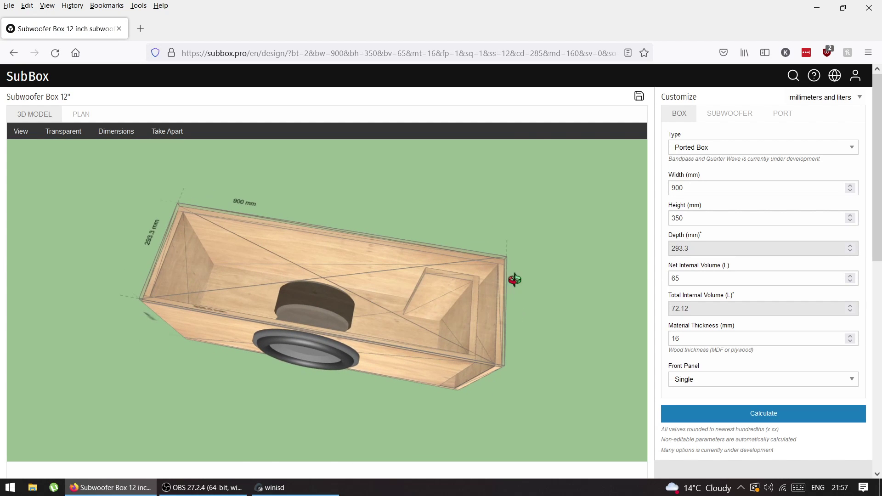
{"action": "left_click_drag", "start_coordinate": [484, 360], "coordinate": [467, 309]}
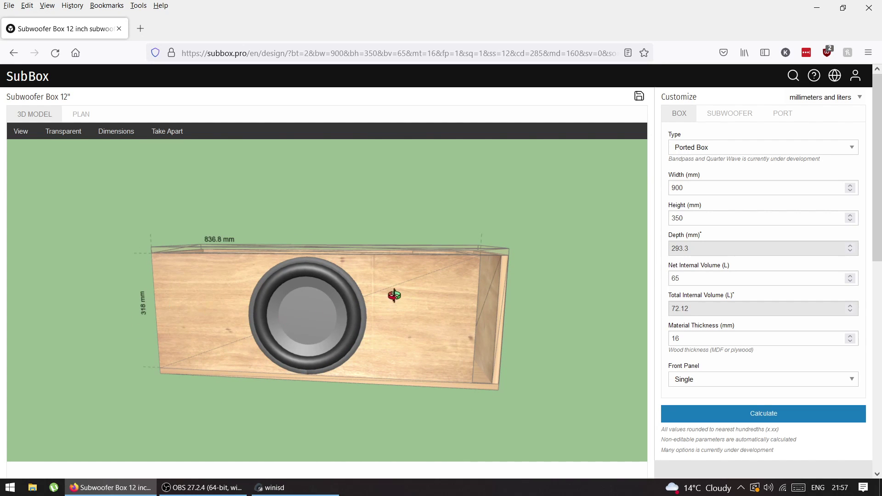
{"action": "left_click_drag", "start_coordinate": [394, 295], "coordinate": [404, 301]}
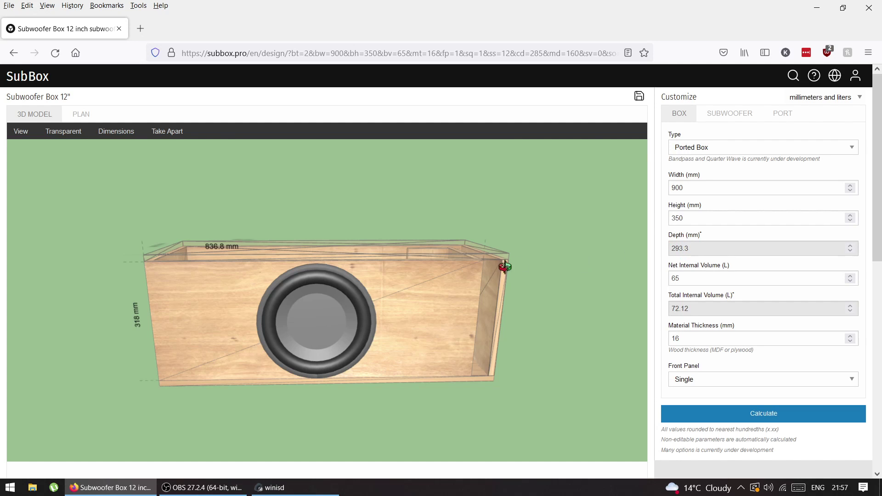
Step: Check the box volume in WinISD, then set SubBox's net internal volume to 99 L and recalculate
{"action": "left_click_drag", "start_coordinate": [417, 273], "coordinate": [412, 314]}
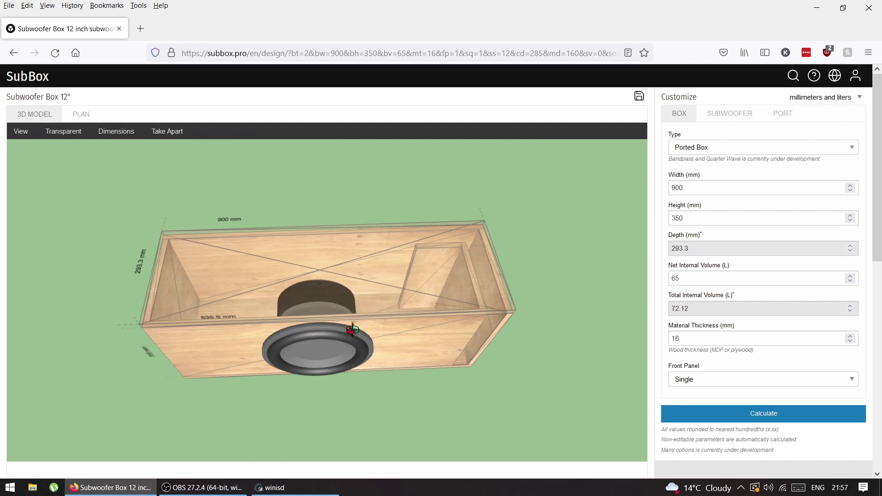
{"action": "left_click_drag", "start_coordinate": [352, 330], "coordinate": [376, 283]}
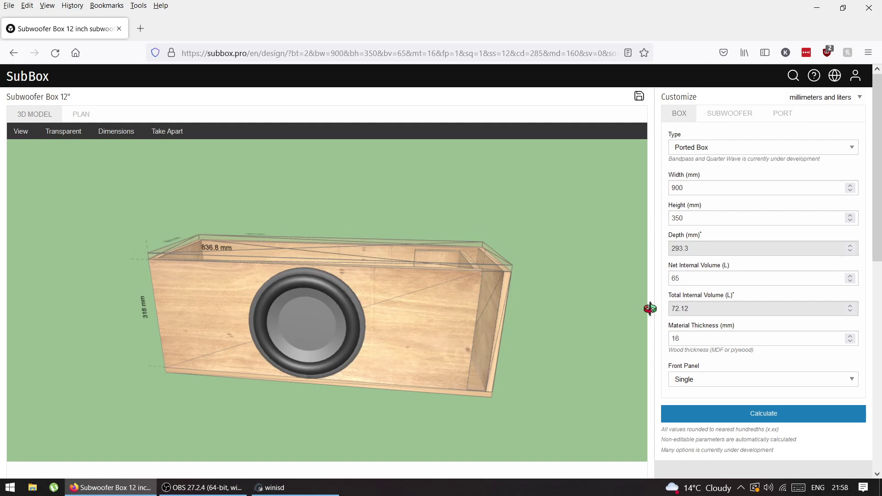
{"action": "left_click", "coordinate": [285, 487]}
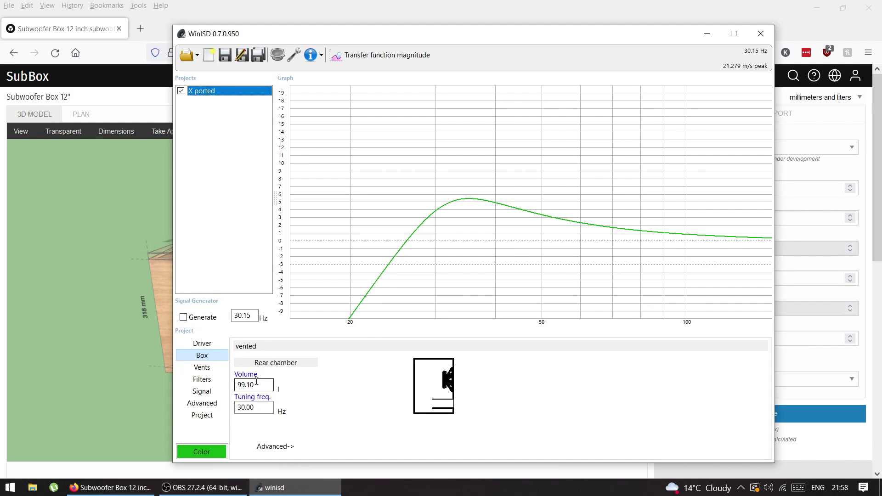
{"action": "left_click", "coordinate": [810, 276]}
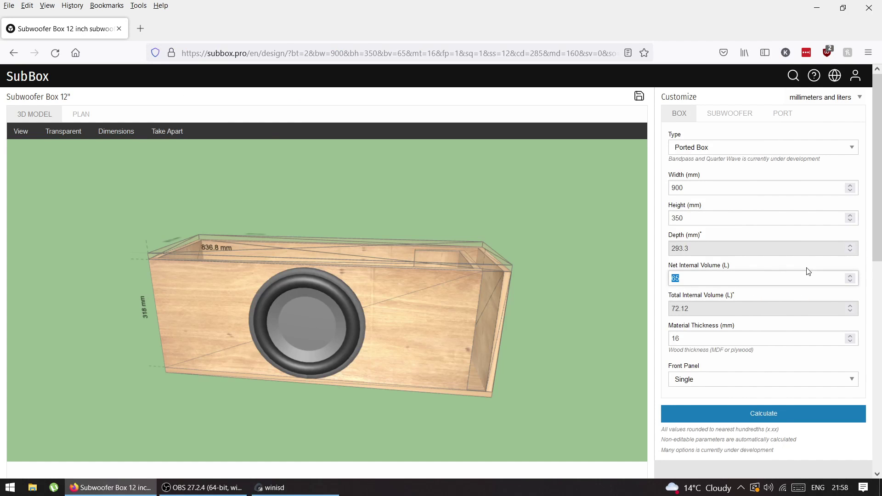
{"action": "type", "text": "99"}
{"action": "key", "text": "Return"}
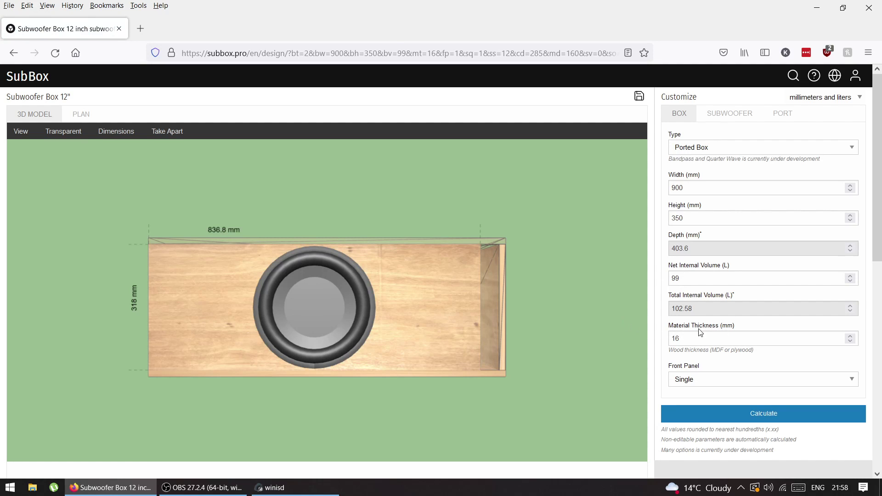
Step: Set the material thickness to 15 mm, recalculate and keep the front panel set to Single
{"action": "left_click", "coordinate": [684, 339]}
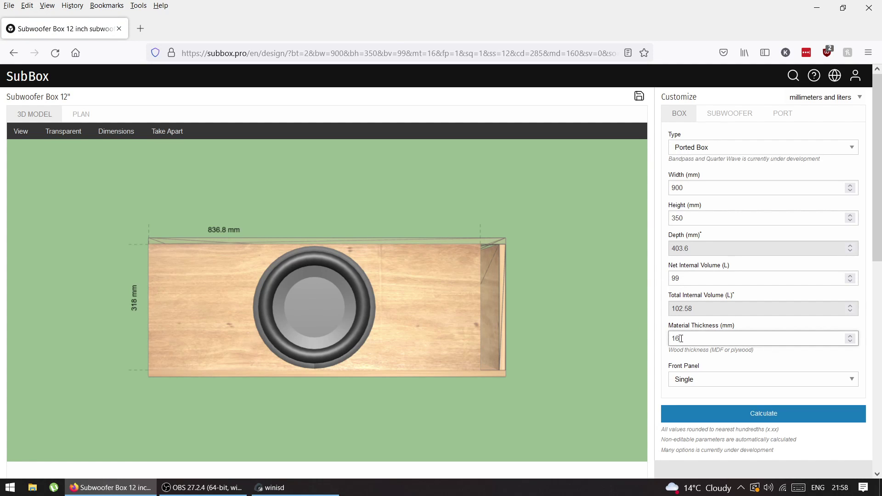
{"action": "type", "text": "5"}
{"action": "key", "text": "Return"}
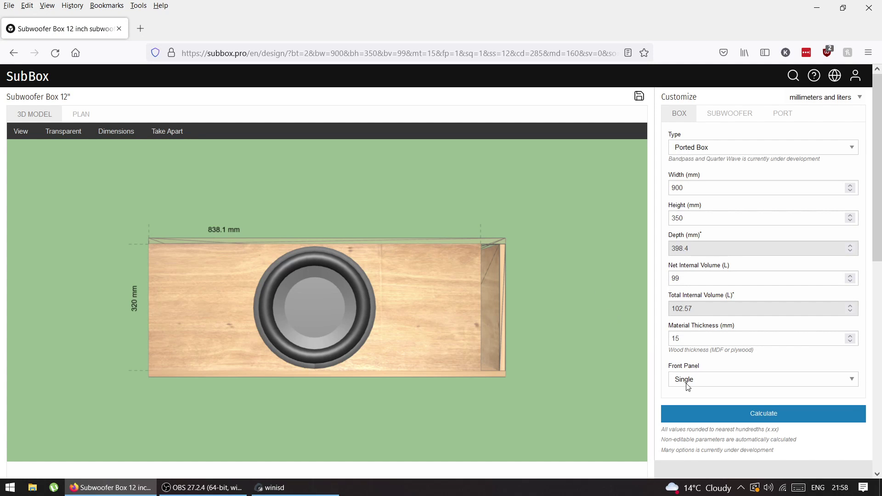
{"action": "left_click", "coordinate": [713, 379]}
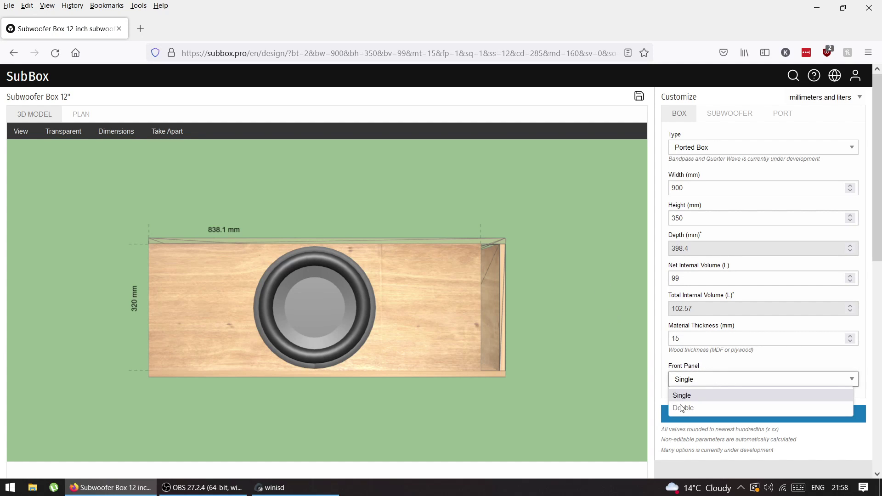
{"action": "left_click", "coordinate": [695, 379]}
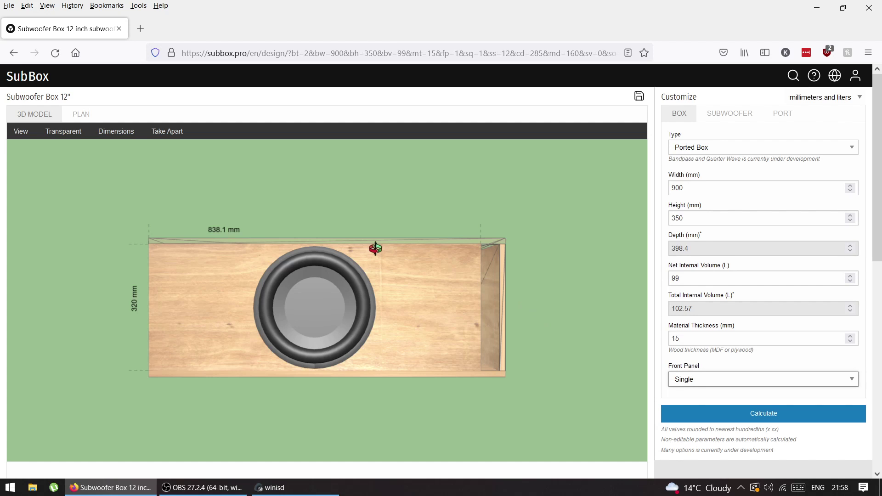
{"action": "left_click_drag", "start_coordinate": [373, 248], "coordinate": [366, 291]}
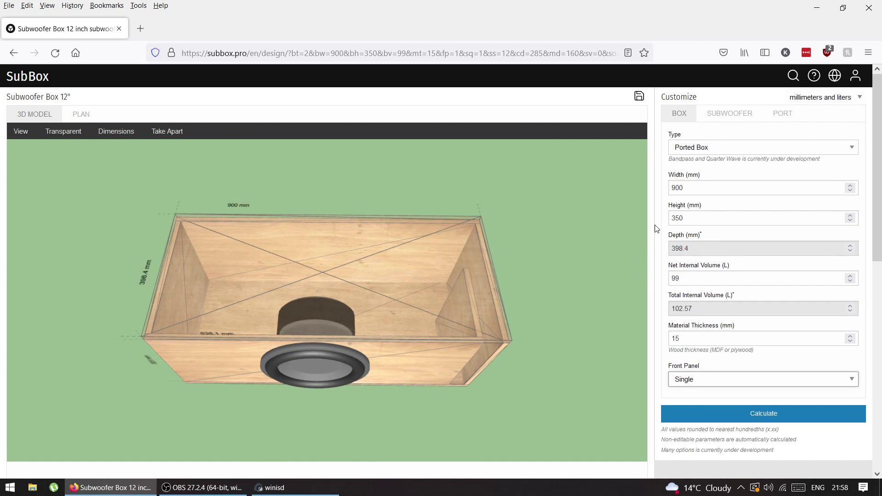
Step: Check the tuning frequency in WinISD, then set the SubBox port tuning to 30 Hz and recalculate
{"action": "left_click", "coordinate": [786, 118]}
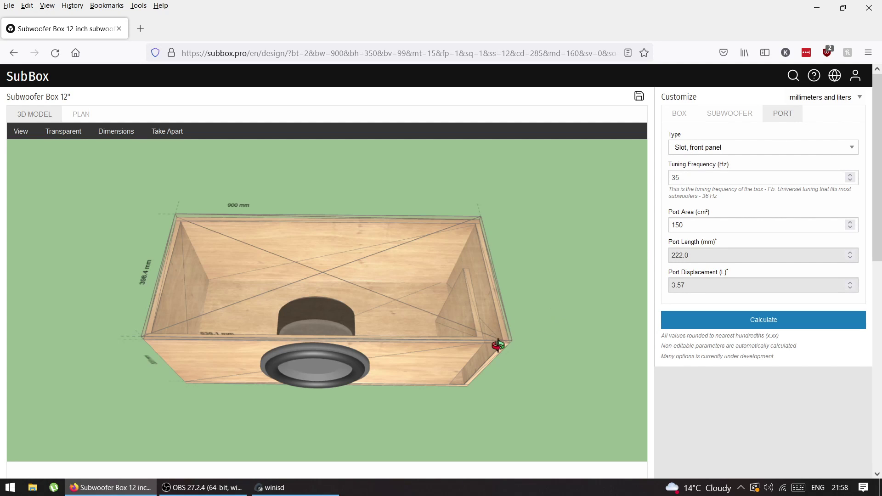
{"action": "double_click", "coordinate": [687, 178]}
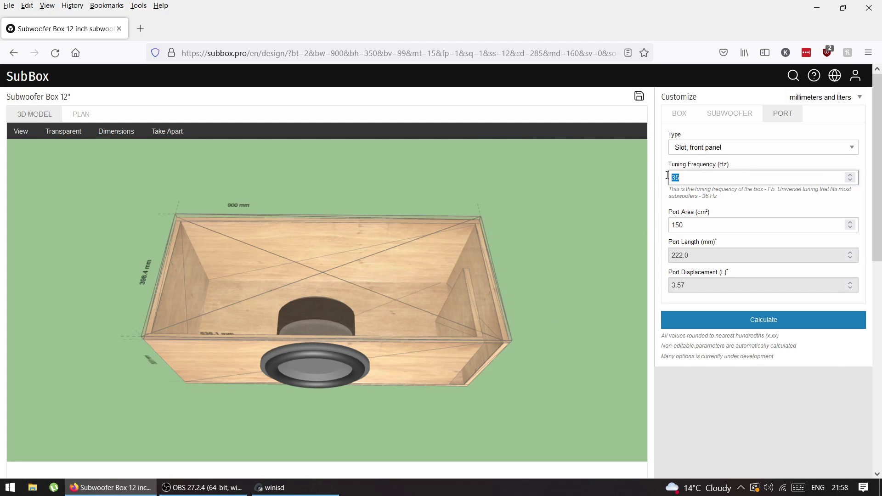
{"action": "left_click", "coordinate": [275, 490]}
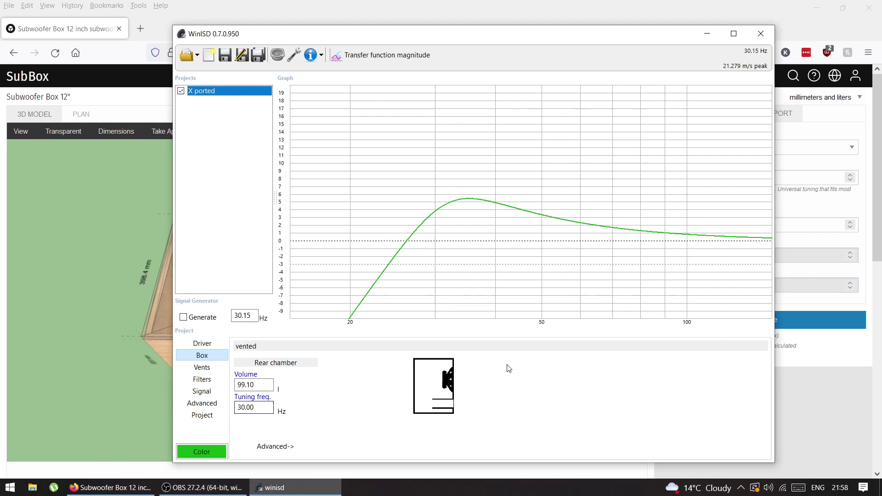
{"action": "left_click", "coordinate": [829, 210]}
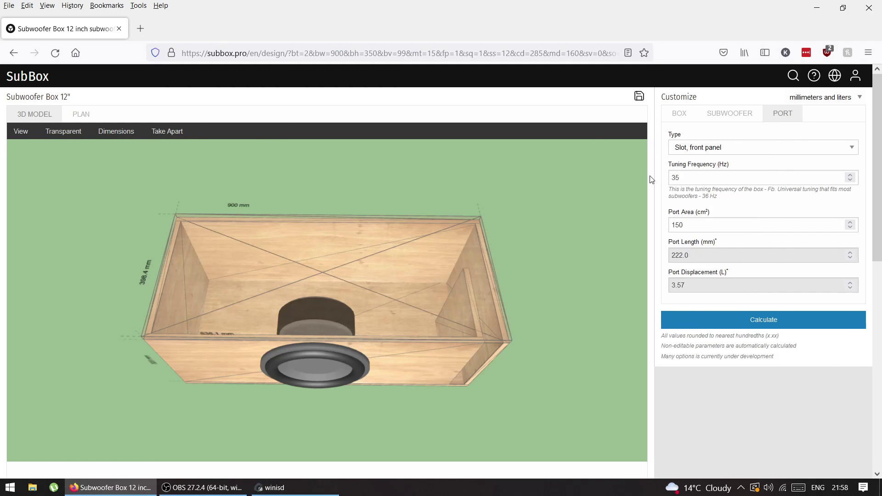
{"action": "double_click", "coordinate": [681, 179]}
{"action": "type", "text": "30"}
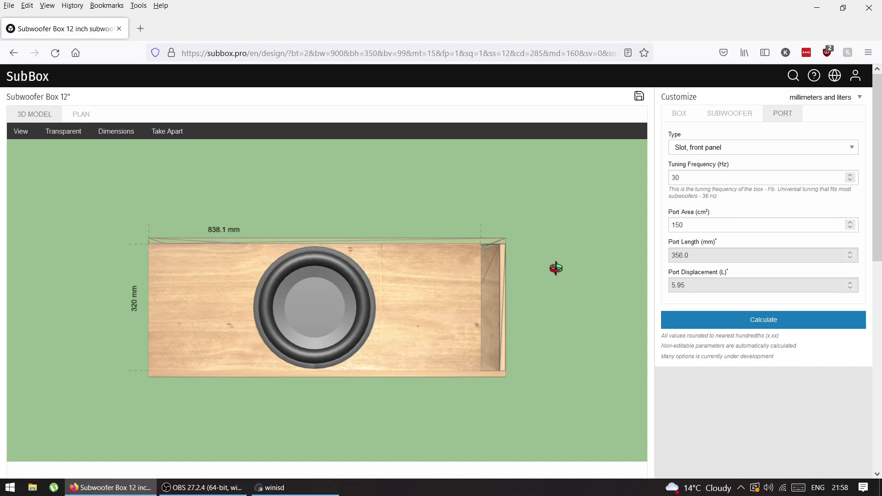
{"action": "left_click_drag", "start_coordinate": [556, 268], "coordinate": [536, 286]}
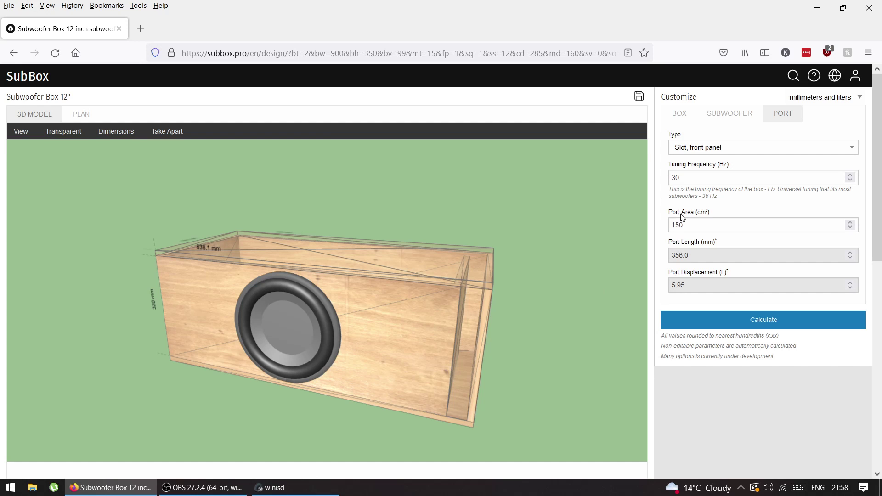
Step: Look up the vent cross area in WinISD, then set the SubBox port area to 210 cm² and recalculate
{"action": "left_click", "coordinate": [303, 488]}
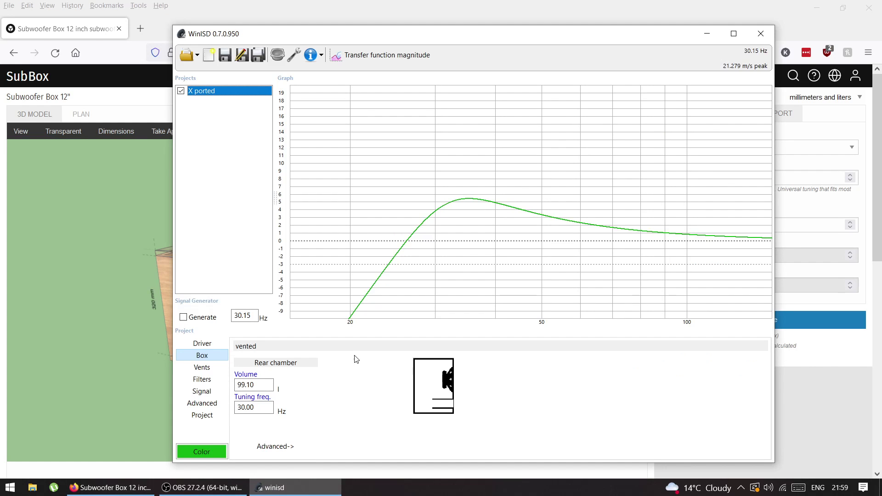
{"action": "left_click", "coordinate": [194, 369]}
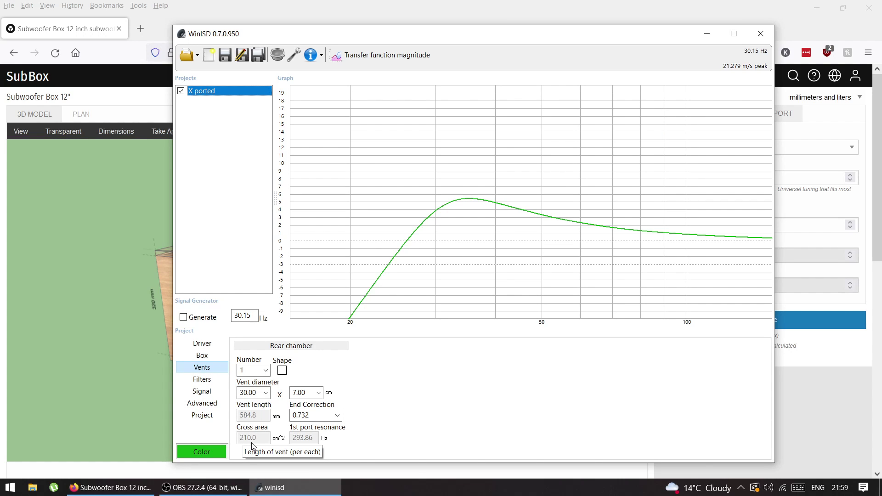
{"action": "left_click", "coordinate": [823, 434]}
{"action": "double_click", "coordinate": [695, 224]}
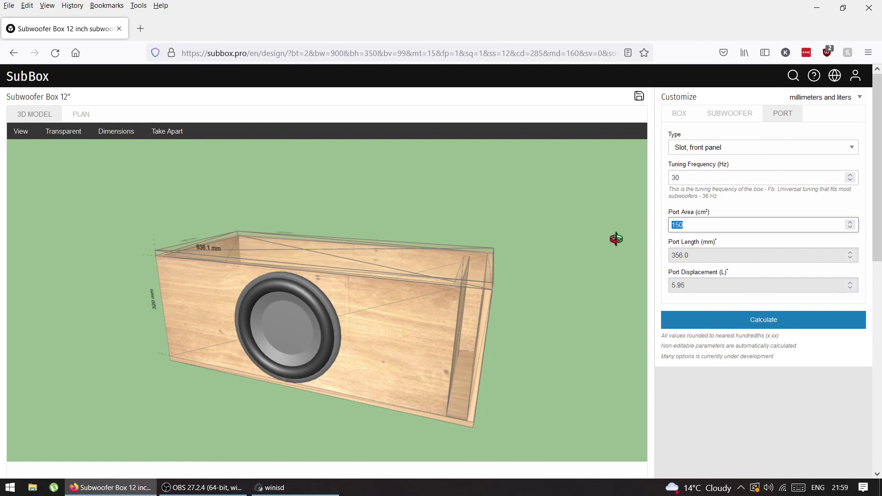
{"action": "type", "text": "21"}
{"action": "key", "text": "Return"}
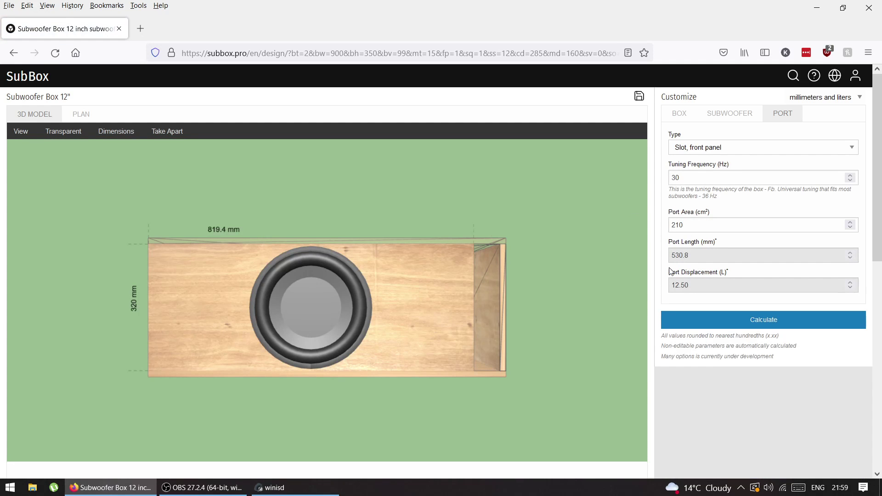
{"action": "left_click_drag", "start_coordinate": [458, 262], "coordinate": [477, 339]}
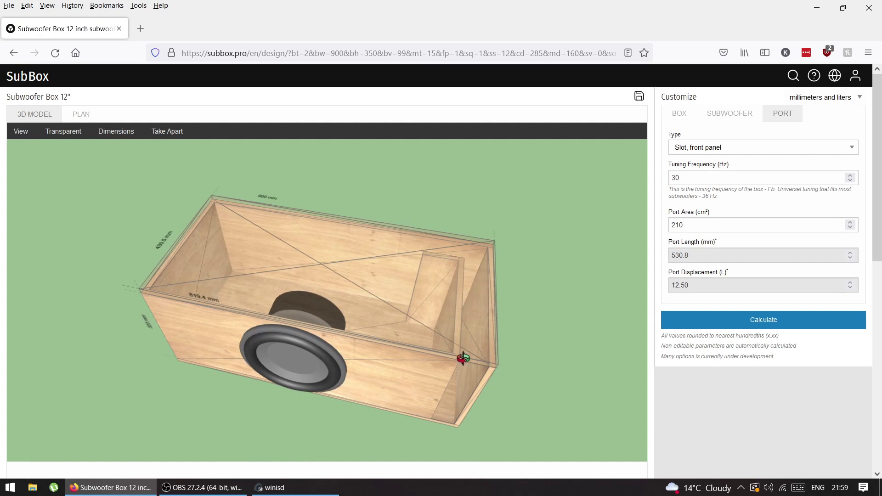
{"action": "left_click_drag", "start_coordinate": [346, 284], "coordinate": [352, 284]}
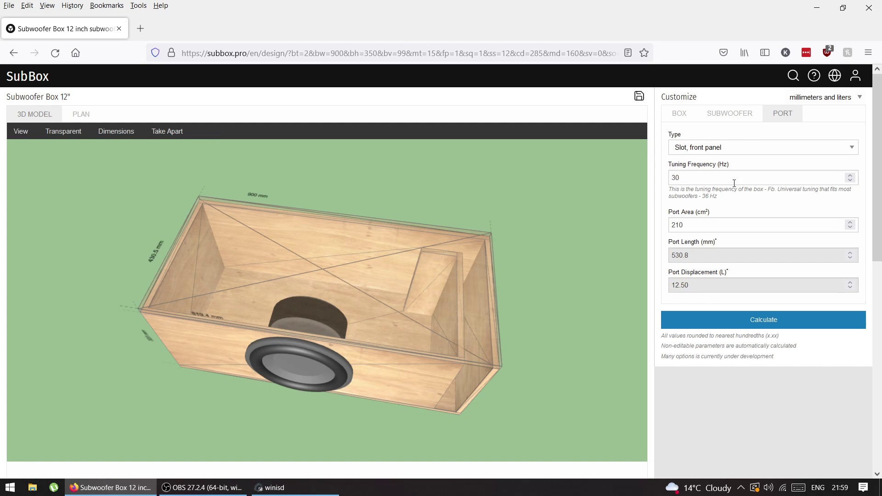
Step: Return to the box settings and compare the box height with the slot vent dimensions in WinISD
{"action": "left_click", "coordinate": [678, 115]}
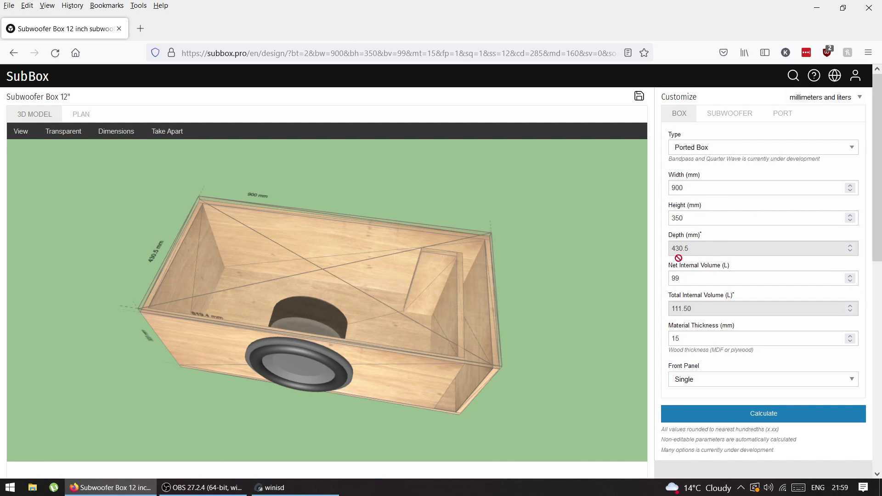
{"action": "left_click_drag", "start_coordinate": [688, 219], "coordinate": [676, 211]}
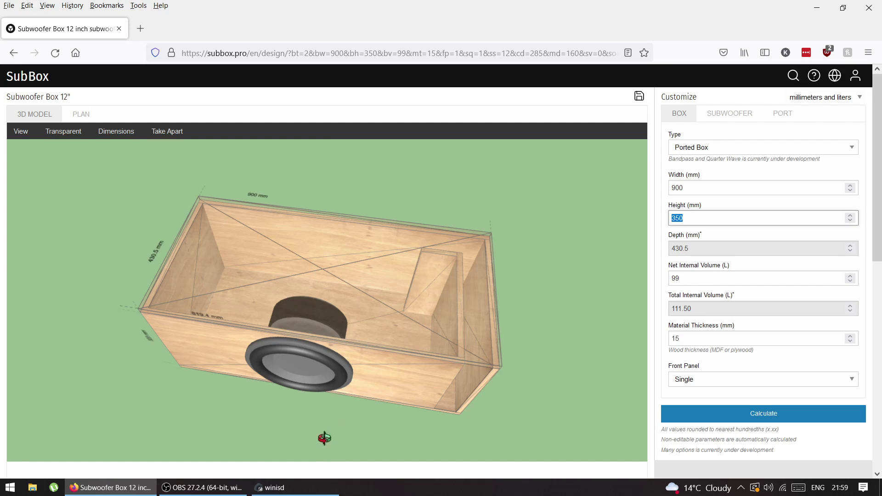
{"action": "left_click", "coordinate": [274, 488]}
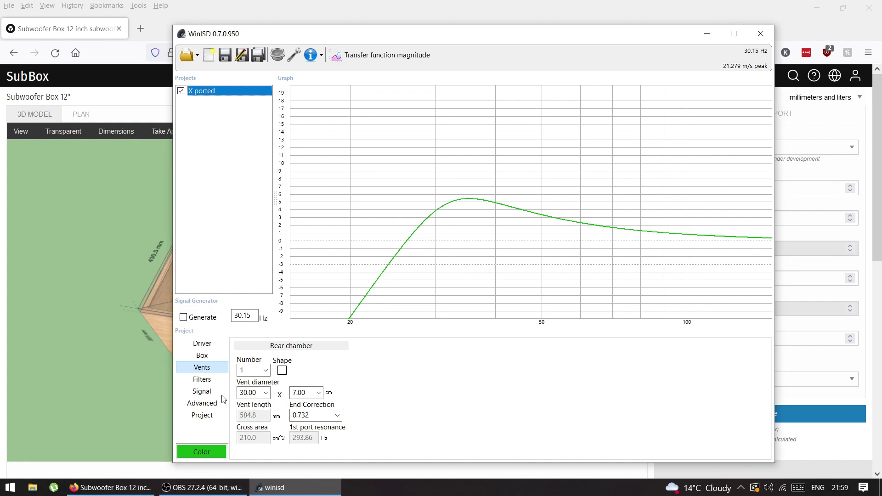
{"action": "left_click", "coordinate": [252, 391]}
{"action": "double_click", "coordinate": [245, 391]}
{"action": "left_click", "coordinate": [706, 36]}
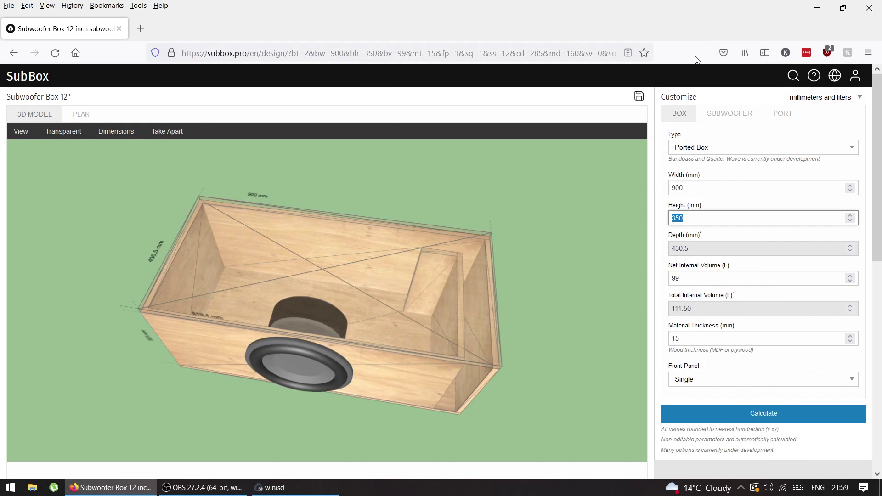
Step: Try box heights of 400 mm and 380 mm, recalculating for each
{"action": "left_click_drag", "start_coordinate": [690, 218], "coordinate": [656, 219]}
{"action": "type", "text": "400"}
{"action": "key", "text": "Return"}
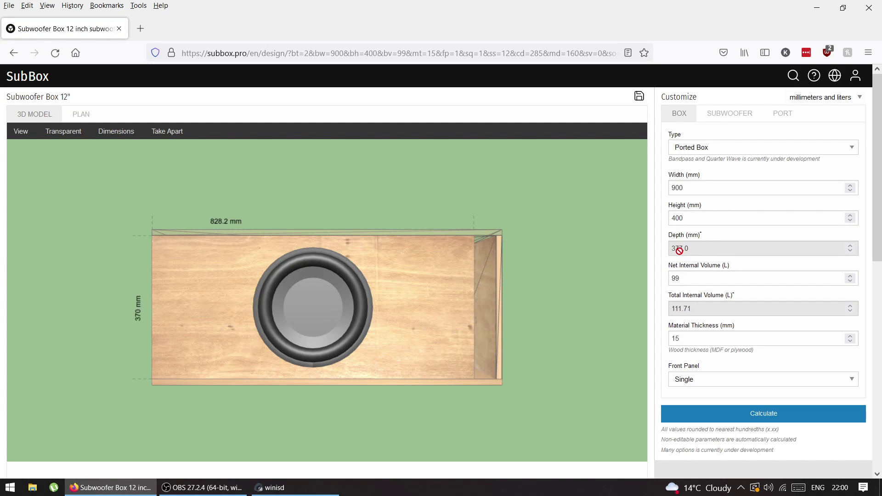
{"action": "left_click_drag", "start_coordinate": [676, 216], "coordinate": [680, 218]}
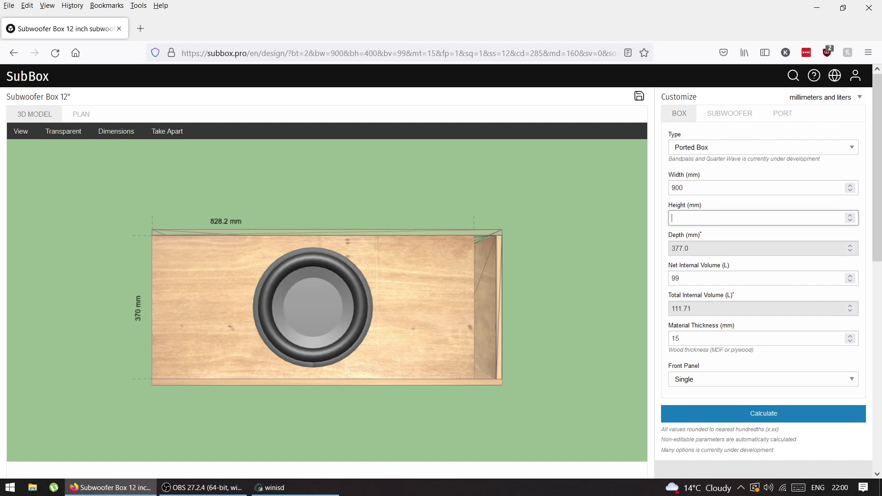
{"action": "type", "text": "380"}
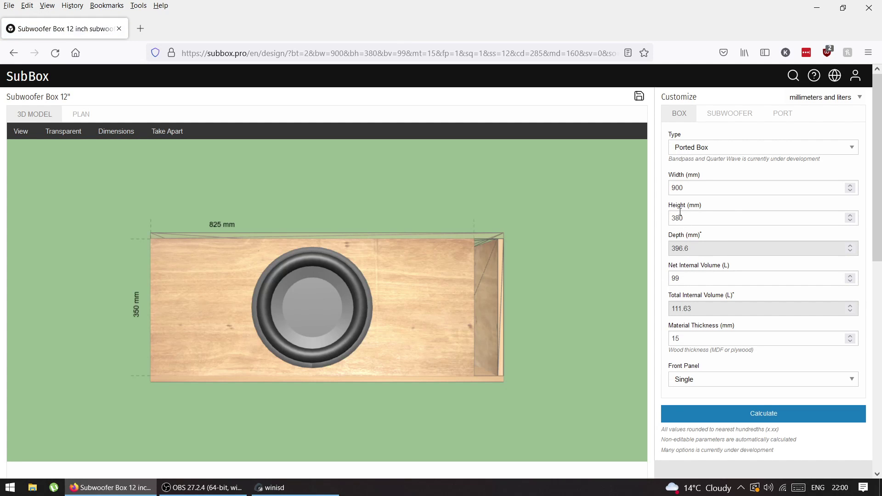
Step: Set the box height to 390 mm, recalculate and inspect the updated 3D model
{"action": "left_click_drag", "start_coordinate": [675, 217], "coordinate": [678, 216]}
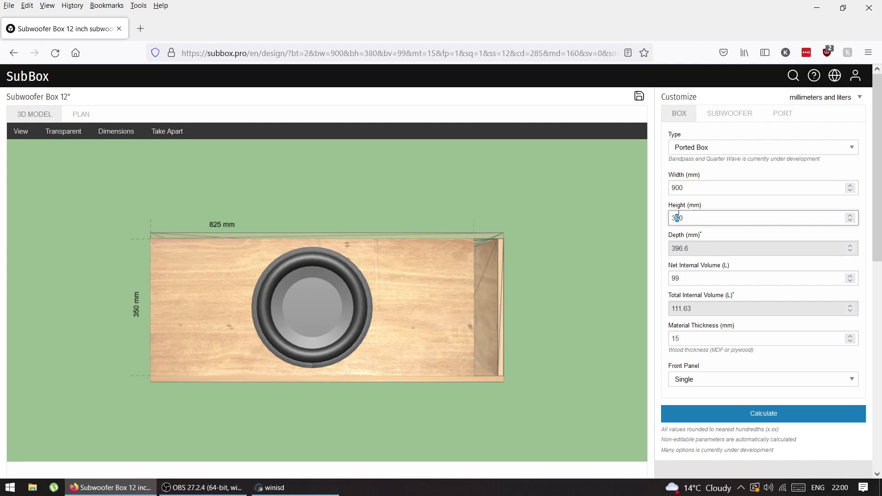
{"action": "type", "text": "9"}
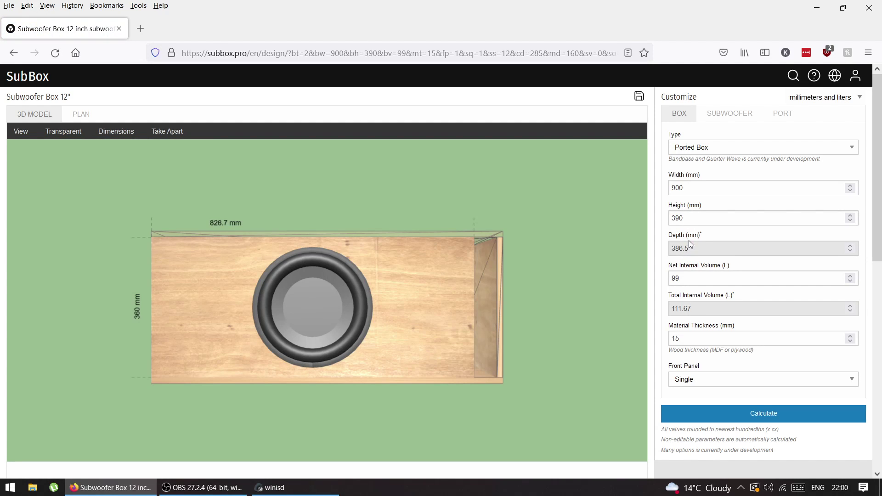
{"action": "left_click_drag", "start_coordinate": [474, 272], "coordinate": [421, 321]}
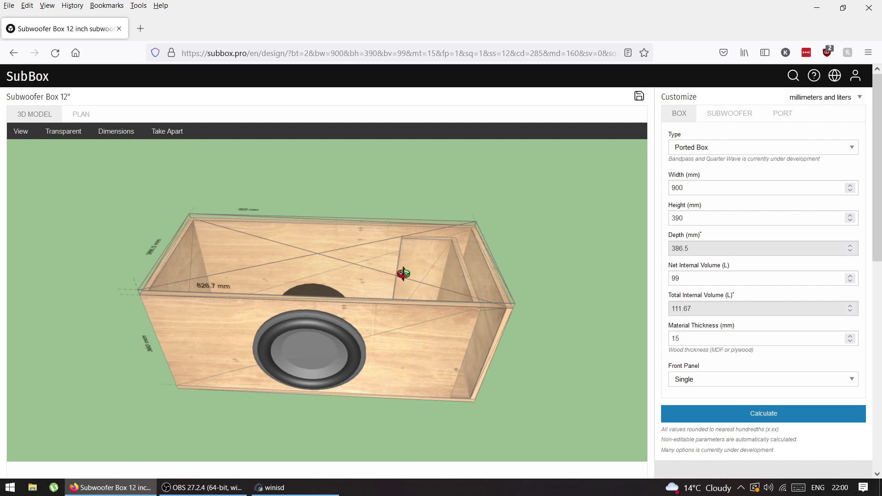
{"action": "left_click_drag", "start_coordinate": [403, 274], "coordinate": [399, 284]}
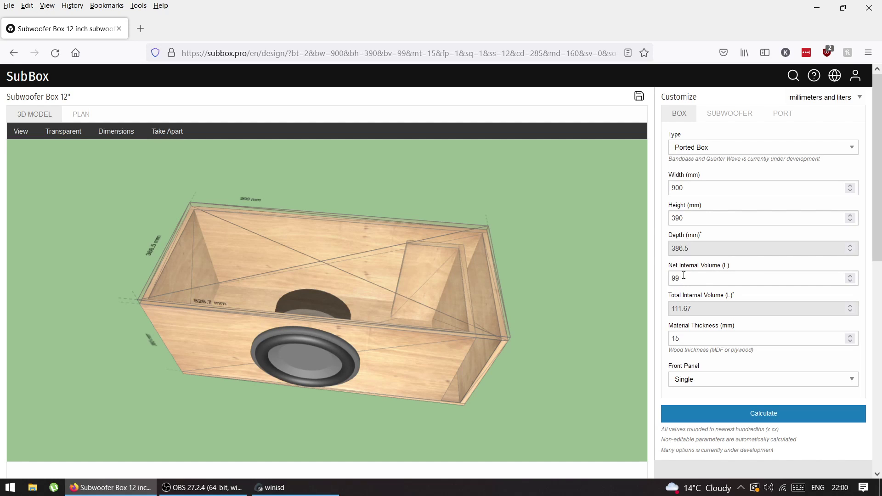
Step: Open the subwoofer settings and examine the driver parameters alongside the woofer in the 3D model
{"action": "left_click", "coordinate": [729, 113]}
{"action": "left_click_drag", "start_coordinate": [467, 364], "coordinate": [465, 328]}
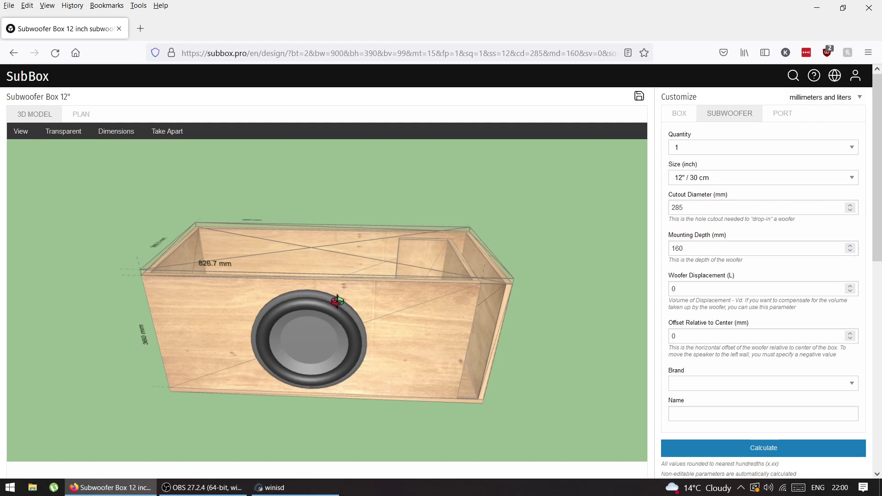
{"action": "left_click_drag", "start_coordinate": [382, 318], "coordinate": [317, 323]}
{"action": "mouse_move", "coordinate": [383, 342]}
{"action": "left_mouse_down"}
{"action": "mouse_move", "coordinate": [391, 362]}
{"action": "mouse_move", "coordinate": [379, 356]}
{"action": "left_mouse_up"}
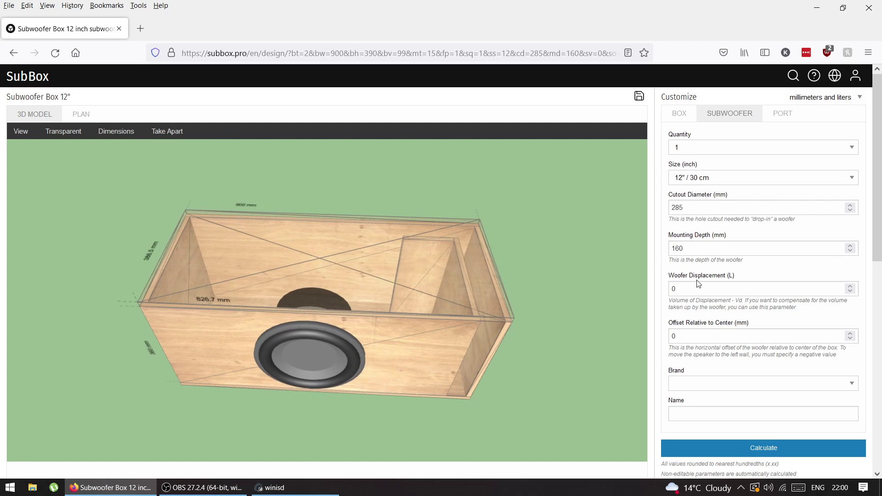
Step: Set the woofer displacement to 5 L and its offset relative to center to -200 mm, recalculate and inspect the 3D model
{"action": "left_click_drag", "start_coordinate": [680, 289], "coordinate": [664, 279]}
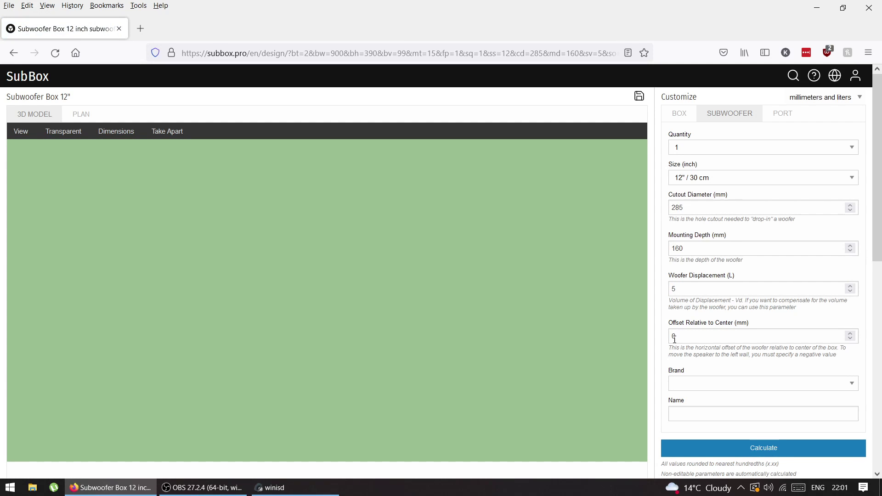
{"action": "left_click_drag", "start_coordinate": [444, 296], "coordinate": [403, 319]}
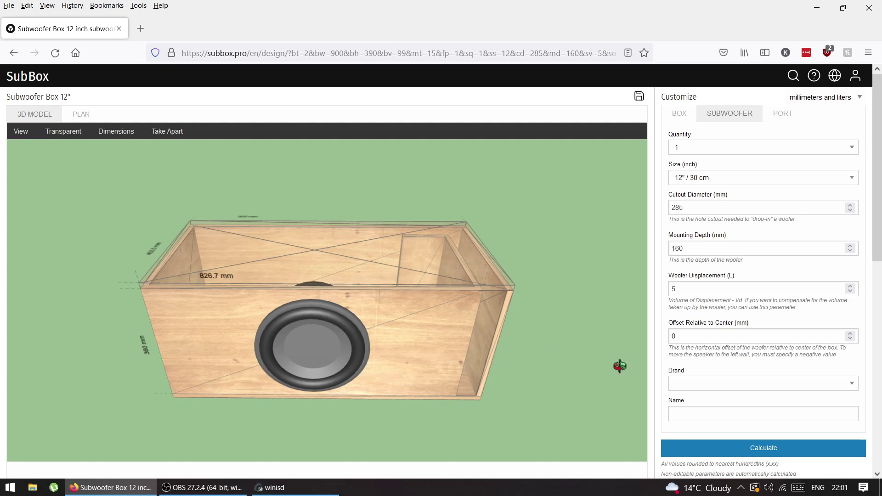
{"action": "left_click", "coordinate": [687, 335]}
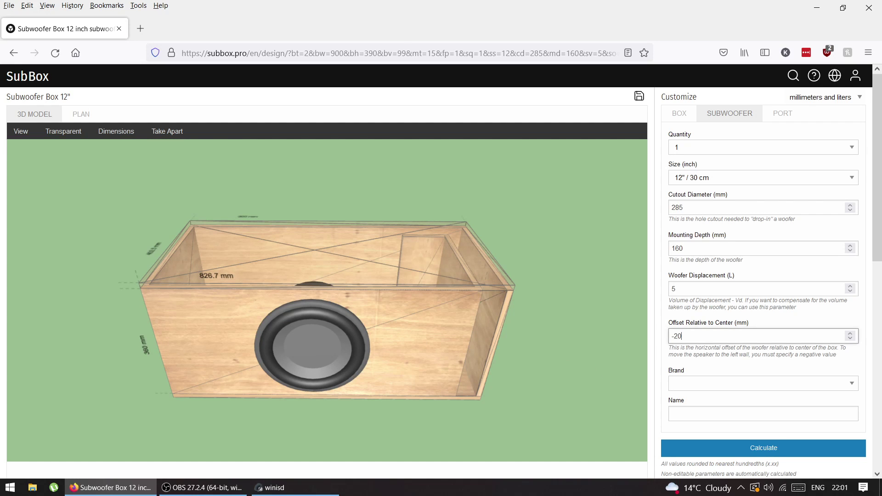
{"action": "key", "text": "Return"}
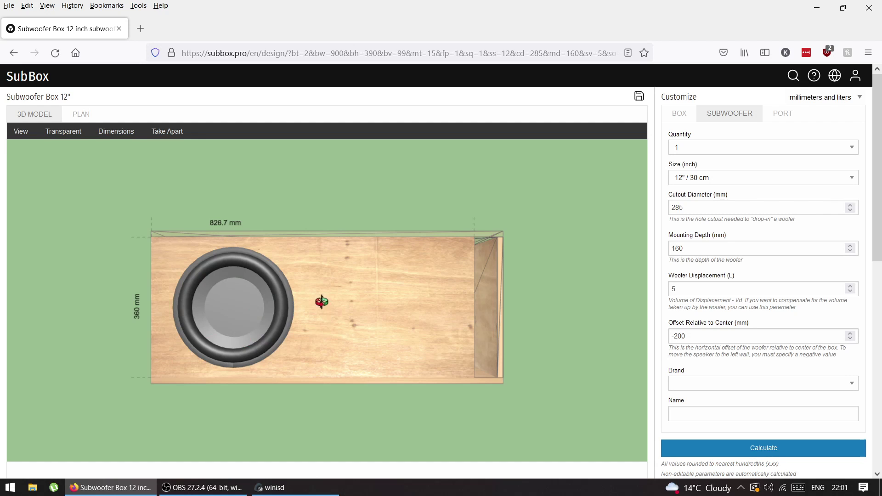
{"action": "left_click_drag", "start_coordinate": [318, 305], "coordinate": [309, 326]}
{"action": "left_click_drag", "start_coordinate": [275, 349], "coordinate": [322, 331]}
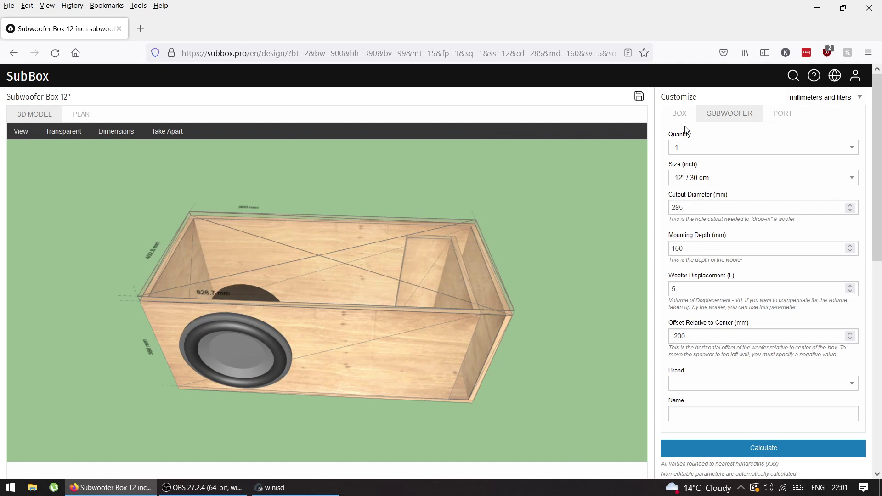
Step: Review the port and box settings and examine the slot port and woofer inside the 3D model
{"action": "left_click", "coordinate": [784, 119]}
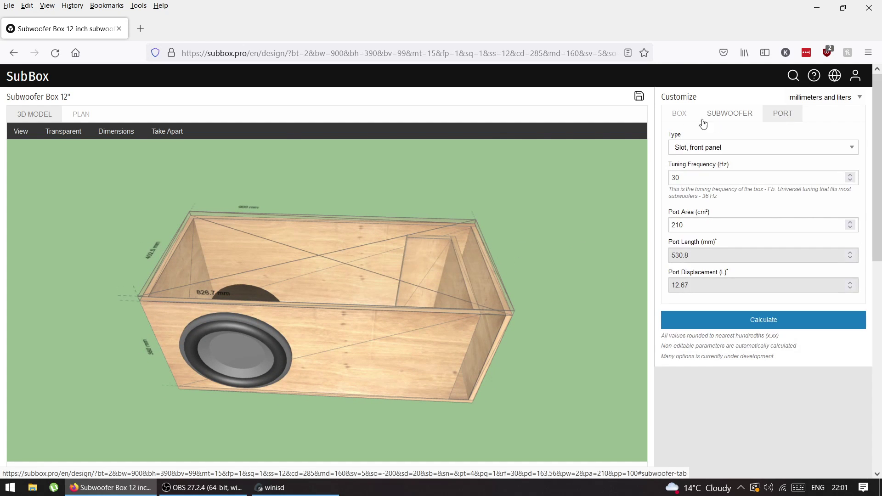
{"action": "left_click", "coordinate": [679, 117]}
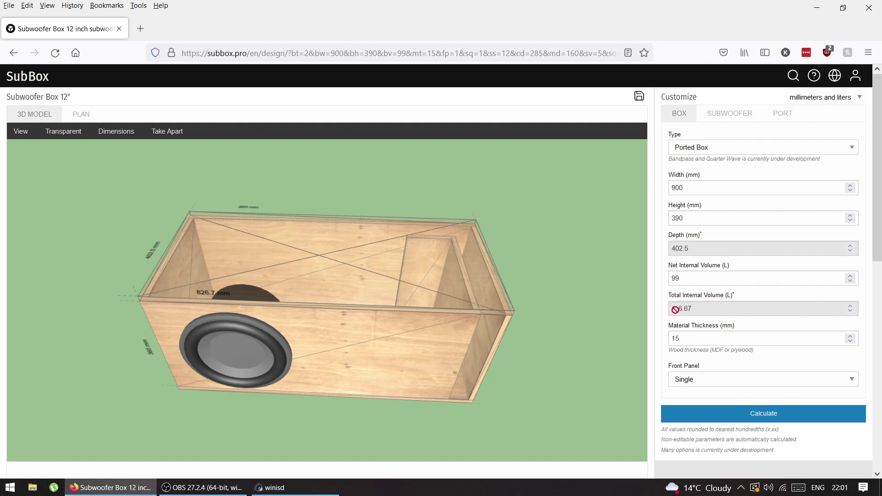
{"action": "left_click_drag", "start_coordinate": [442, 307], "coordinate": [522, 305]}
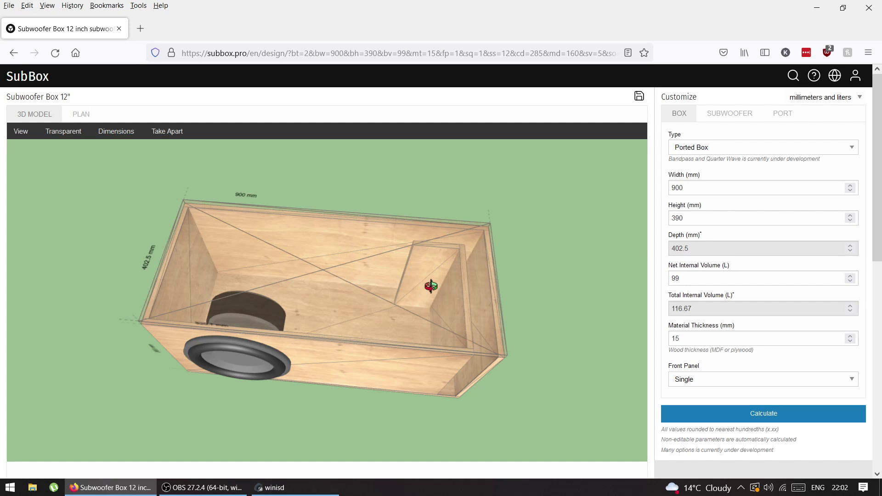
{"action": "mouse_move", "coordinate": [345, 322]}
{"action": "left_mouse_down"}
{"action": "mouse_move", "coordinate": [348, 282]}
{"action": "mouse_move", "coordinate": [335, 339]}
{"action": "mouse_move", "coordinate": [354, 325]}
{"action": "mouse_move", "coordinate": [347, 305]}
{"action": "left_mouse_up"}
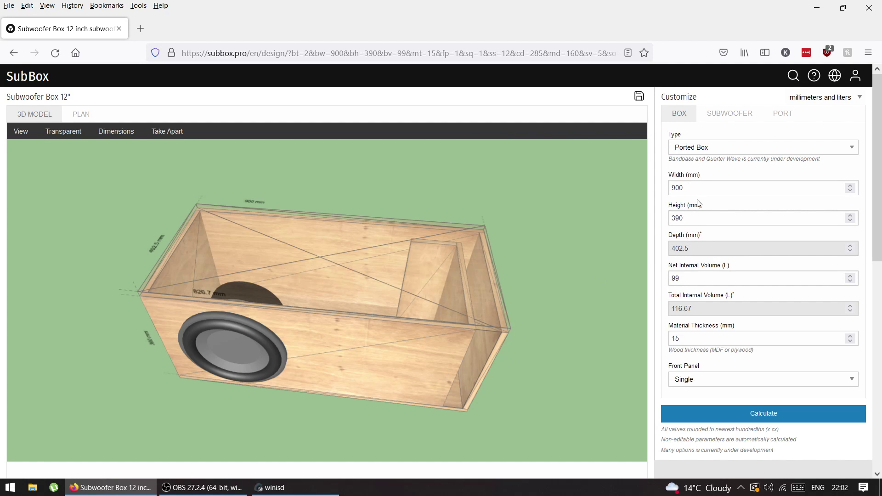
{"action": "left_click_drag", "start_coordinate": [349, 329], "coordinate": [315, 350]}
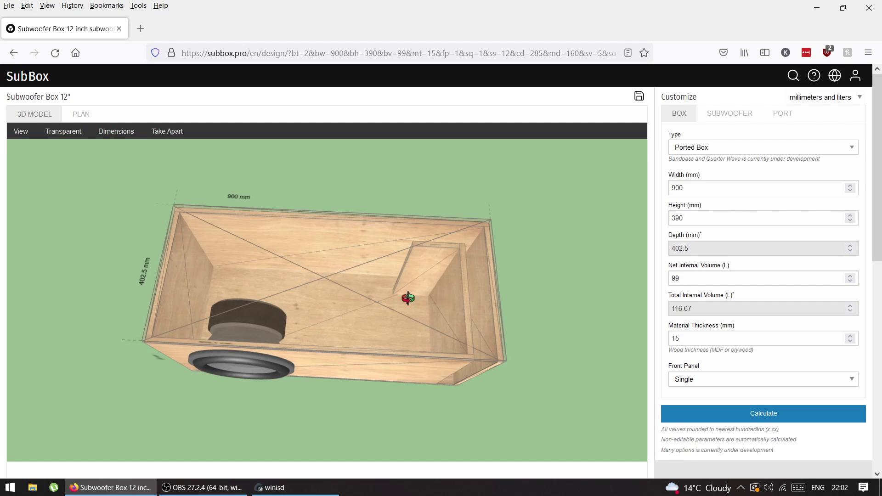
{"action": "left_click_drag", "start_coordinate": [394, 364], "coordinate": [457, 335]}
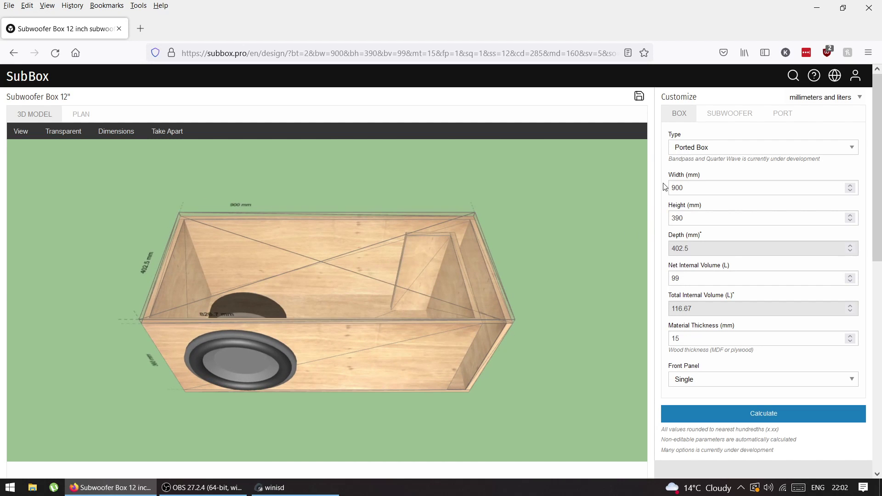
{"action": "left_click_drag", "start_coordinate": [683, 219], "coordinate": [664, 211]}
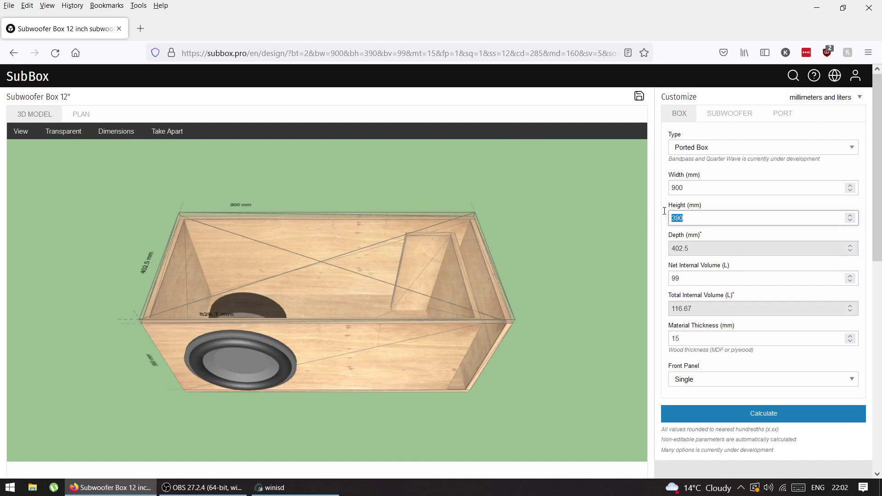
{"action": "left_click", "coordinate": [688, 247]}
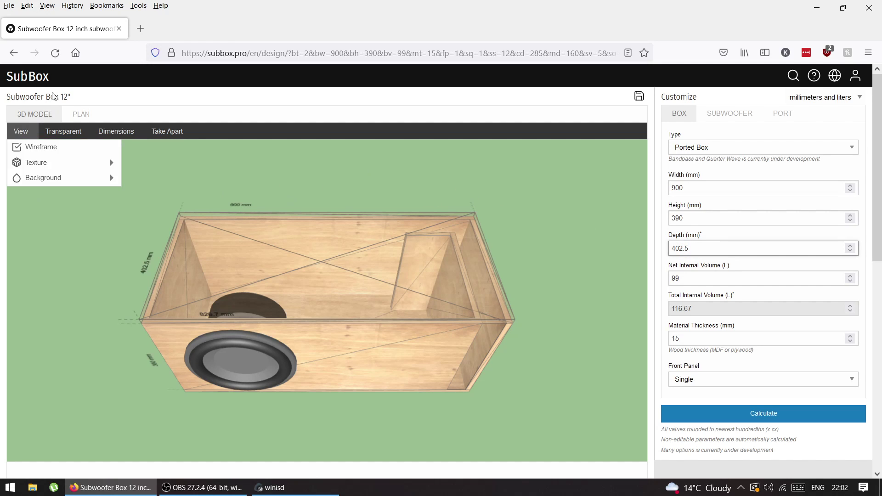
Step: Open the box plan and examine the dimensioned views, the parameter table and the panel cut list
{"action": "left_click", "coordinate": [75, 118]}
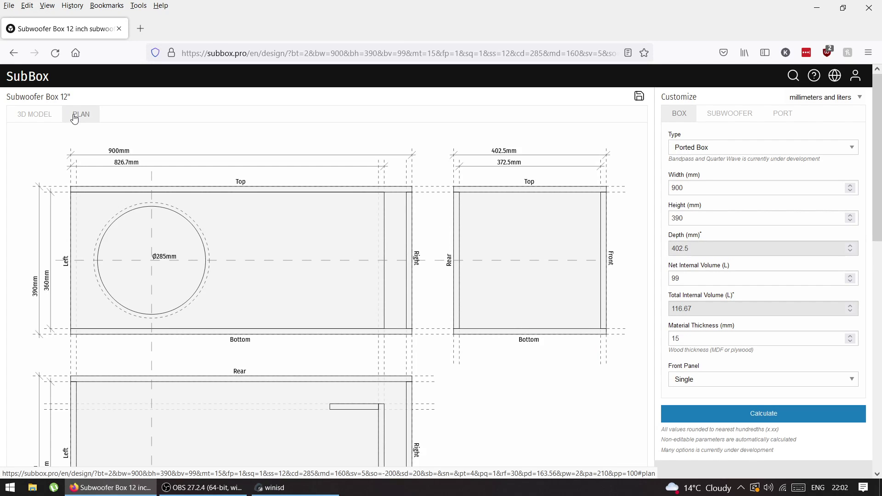
{"action": "scroll", "coordinate": [427, 216], "scroll_direction": "down", "scroll_amount": 1}
{"action": "scroll", "coordinate": [430, 218], "scroll_direction": "down", "scroll_amount": 1}
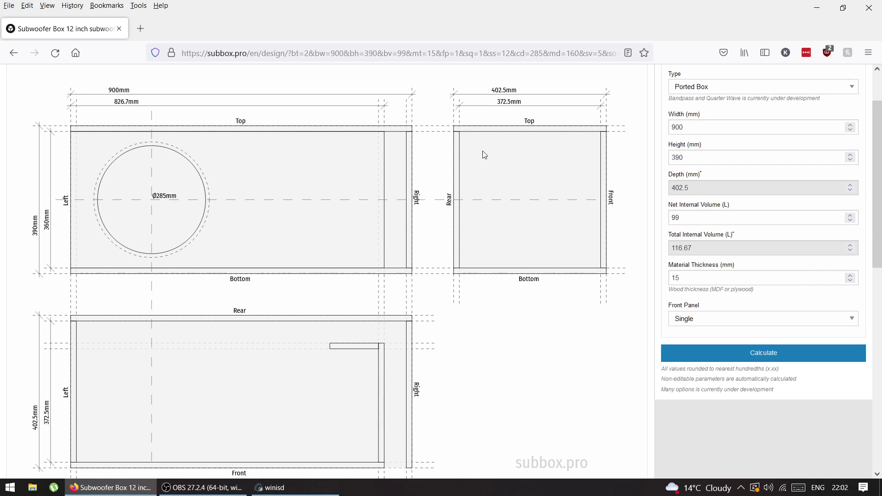
{"action": "scroll", "coordinate": [327, 276], "scroll_direction": "down", "scroll_amount": 10}
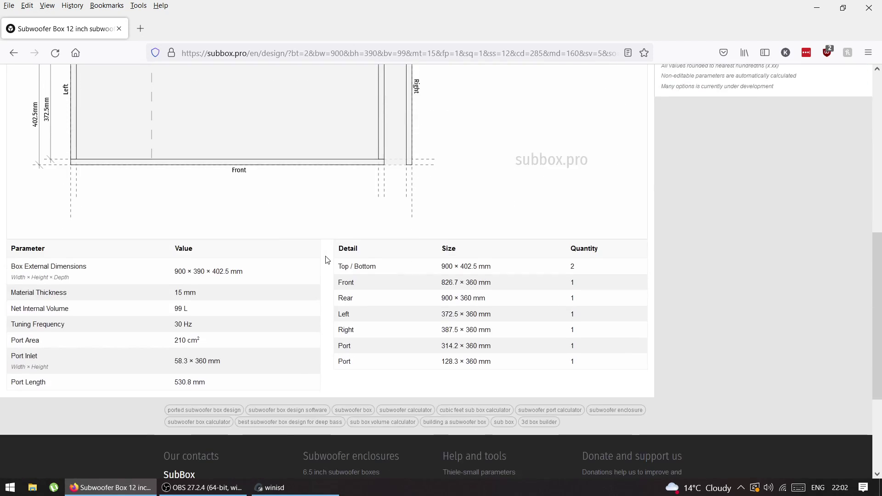
{"action": "scroll", "coordinate": [282, 233], "scroll_direction": "up", "scroll_amount": 3}
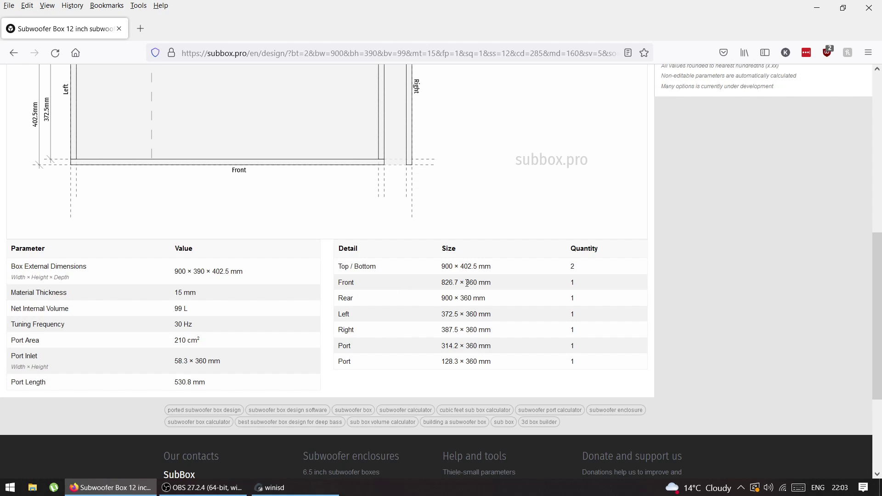
Step: Compare the sizes of the front, rear, left and right panels in the cut list
{"action": "left_click_drag", "start_coordinate": [467, 283], "coordinate": [474, 298]}
{"action": "left_click", "coordinate": [481, 299]}
{"action": "double_click", "coordinate": [465, 314]}
{"action": "double_click", "coordinate": [466, 330]}
{"action": "double_click", "coordinate": [470, 313]}
{"action": "left_click_drag", "start_coordinate": [464, 297], "coordinate": [477, 281]}
{"action": "scroll", "coordinate": [499, 326], "scroll_direction": "up", "scroll_amount": 8}
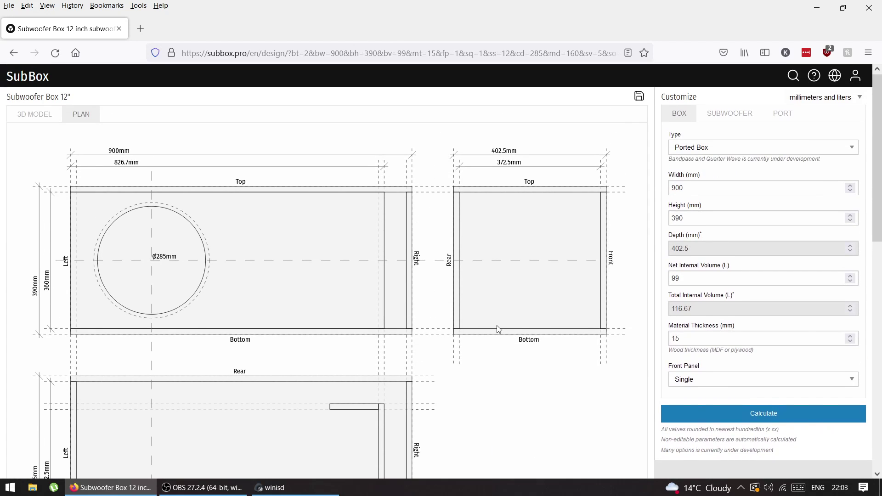
Step: Switch the units to inches and cubic feet and review material thickness, net volume, port area and port inlet in the parameter table
{"action": "left_click", "coordinate": [813, 101]}
{"action": "left_click", "coordinate": [802, 115]}
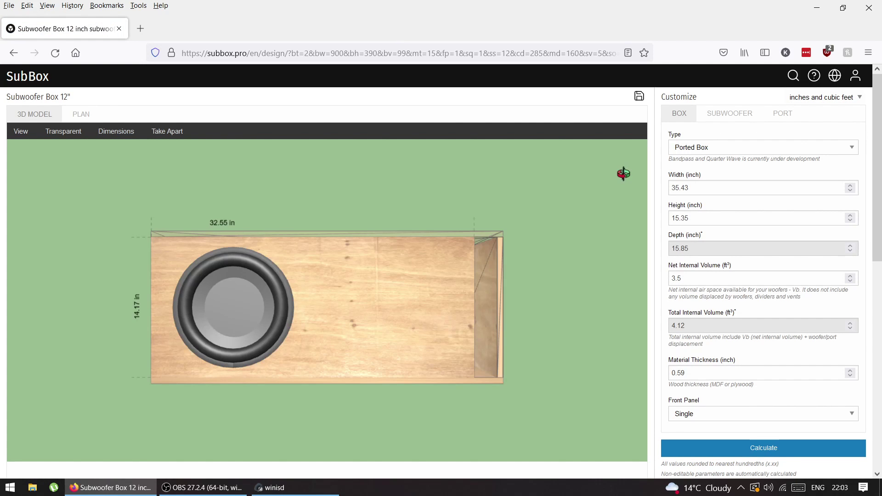
{"action": "scroll", "coordinate": [675, 159], "scroll_direction": "down", "scroll_amount": 6}
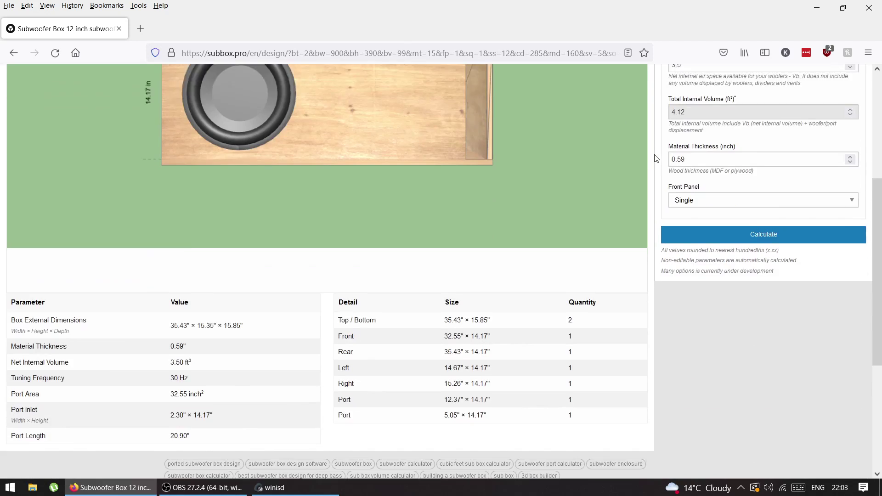
{"action": "scroll", "coordinate": [435, 256], "scroll_direction": "up", "scroll_amount": 1}
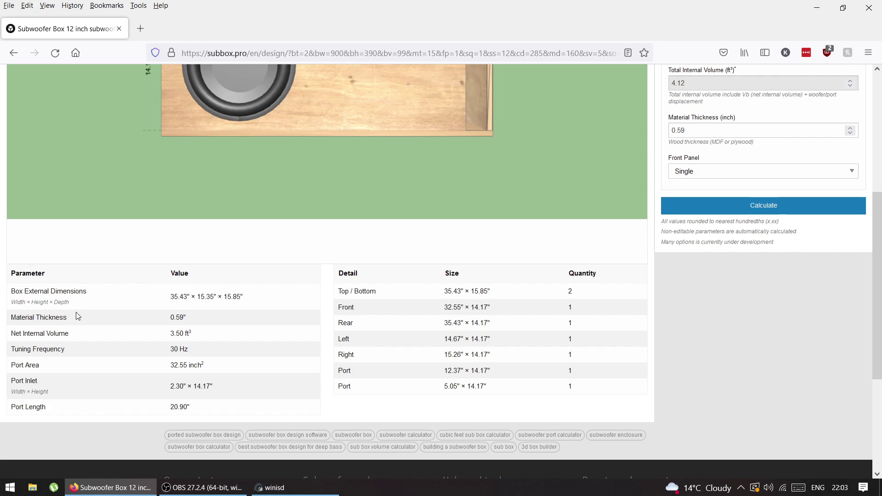
{"action": "mouse_move", "coordinate": [180, 317]}
{"action": "left_mouse_down"}
{"action": "mouse_move", "coordinate": [162, 327]}
{"action": "mouse_move", "coordinate": [189, 327]}
{"action": "mouse_move", "coordinate": [168, 327]}
{"action": "left_mouse_up"}
{"action": "left_click_drag", "start_coordinate": [168, 335], "coordinate": [174, 367]}
{"action": "left_click_drag", "start_coordinate": [170, 387], "coordinate": [205, 388]}
{"action": "left_click", "coordinate": [199, 396]}
{"action": "left_click", "coordinate": [204, 395]}
{"action": "scroll", "coordinate": [252, 395], "scroll_direction": "up", "scroll_amount": 4}
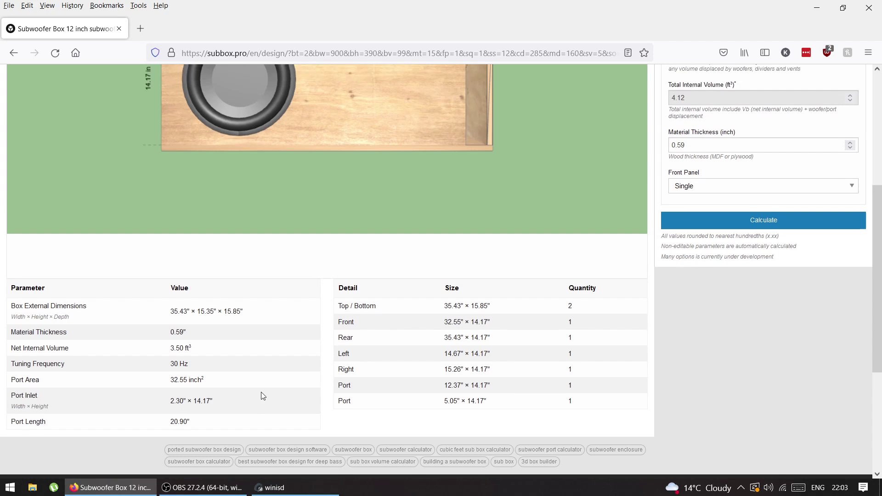
{"action": "scroll", "coordinate": [776, 176], "scroll_direction": "up", "scroll_amount": 2}
Step: Check the port settings, switch the units back to millimeters and liters, and examine the port inlet dimensions
{"action": "left_click", "coordinate": [784, 115]}
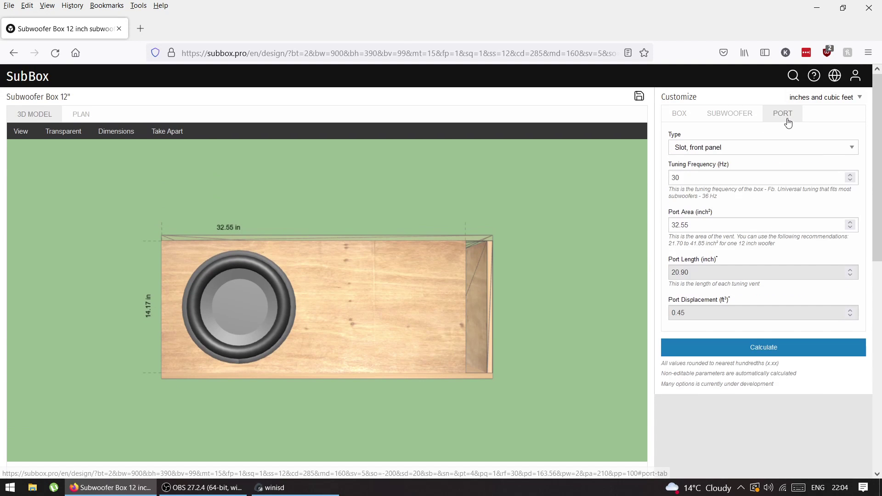
{"action": "left_click", "coordinate": [814, 101]}
{"action": "left_click", "coordinate": [815, 125]}
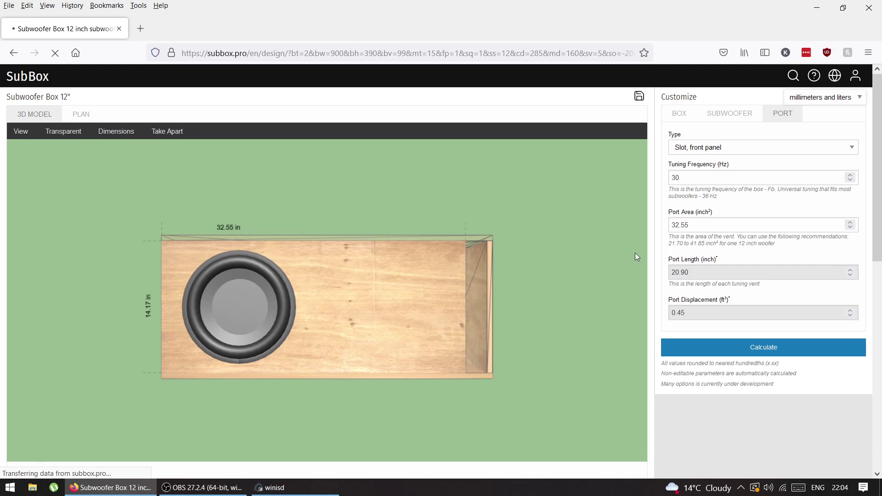
{"action": "scroll", "coordinate": [653, 246], "scroll_direction": "down", "scroll_amount": 7}
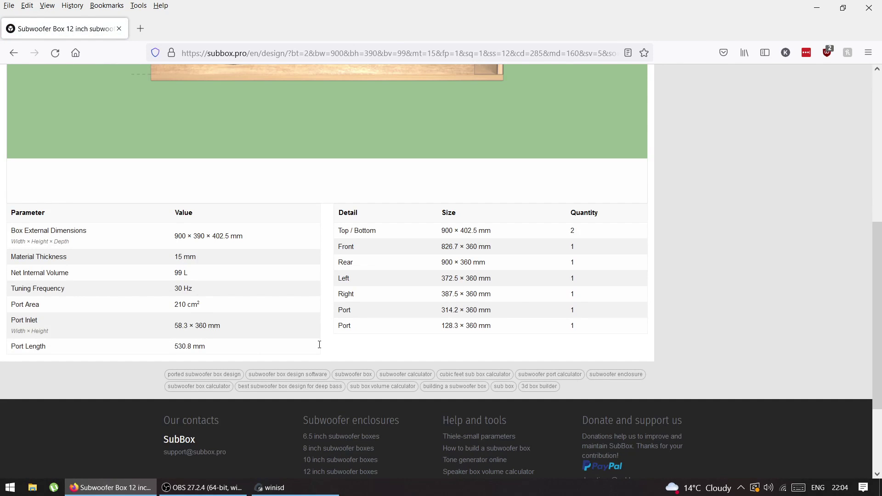
{"action": "scroll", "coordinate": [152, 346], "scroll_direction": "up", "scroll_amount": 2}
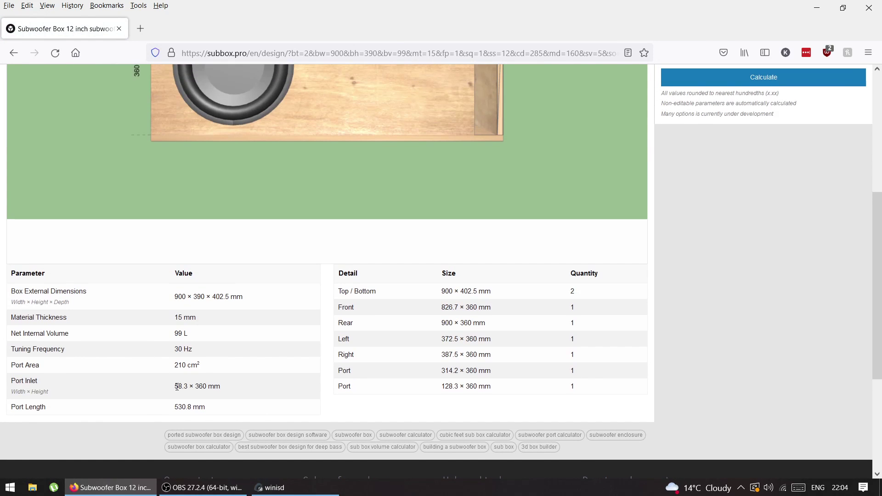
{"action": "left_click_drag", "start_coordinate": [195, 384], "coordinate": [206, 383]}
{"action": "left_click_drag", "start_coordinate": [180, 390], "coordinate": [184, 397]}
Step: Switch to WinISD and display the Rear port - Air velocity graph for the ported project beside the box parameters
{"action": "left_click", "coordinate": [272, 487]}
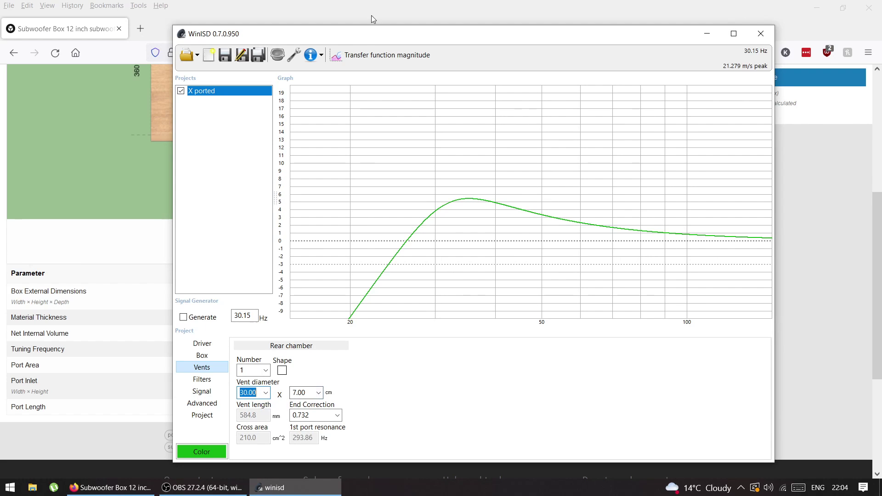
{"action": "left_click_drag", "start_coordinate": [414, 33], "coordinate": [501, 18]}
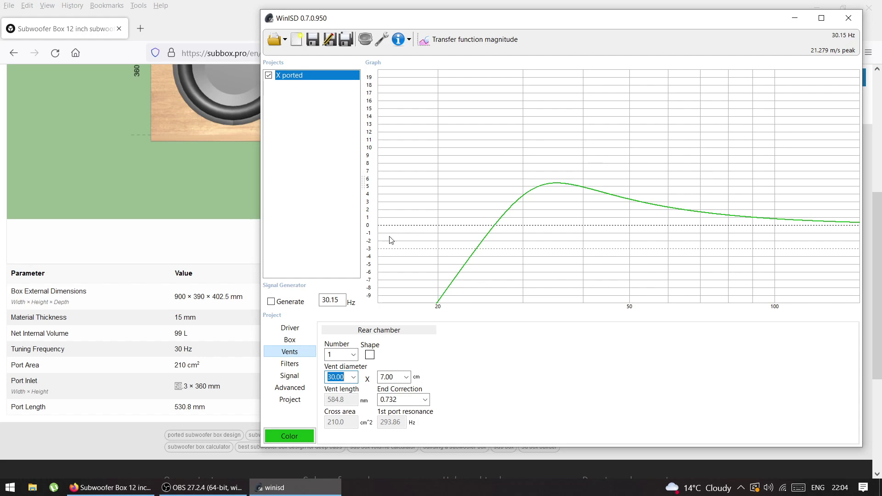
{"action": "left_click", "coordinate": [479, 49]}
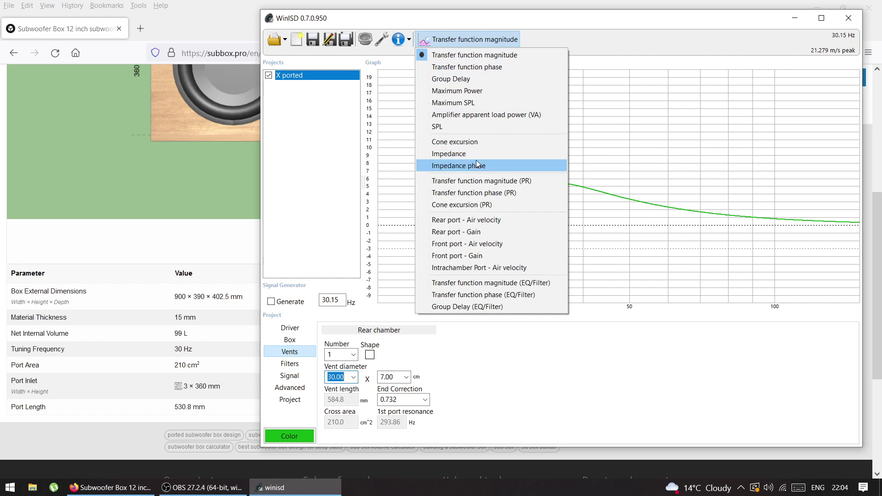
{"action": "left_click", "coordinate": [456, 221]}
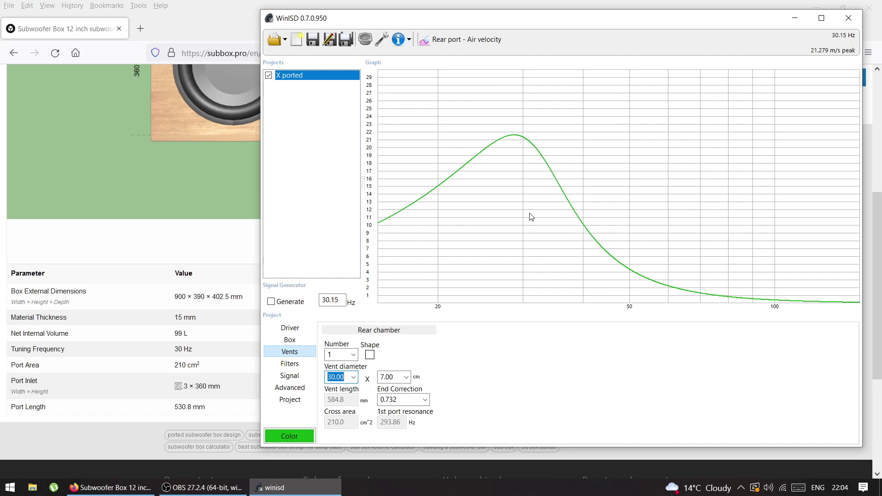
Step: Return to the SubBox design and inspect the slot port in the 3D model from several angles
{"action": "left_click", "coordinate": [230, 187]}
{"action": "left_click_drag", "start_coordinate": [347, 136], "coordinate": [557, 173]}
{"action": "scroll", "coordinate": [716, 197], "scroll_direction": "up", "scroll_amount": 4}
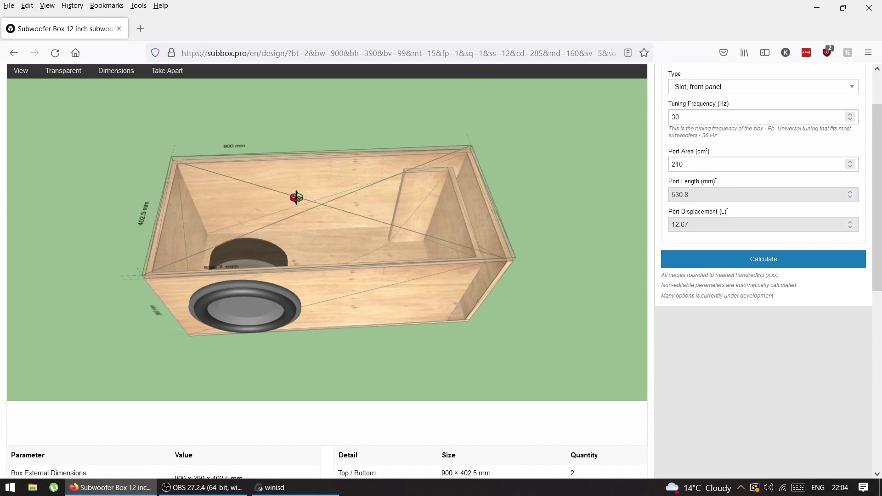
{"action": "left_click_drag", "start_coordinate": [433, 251], "coordinate": [400, 240]}
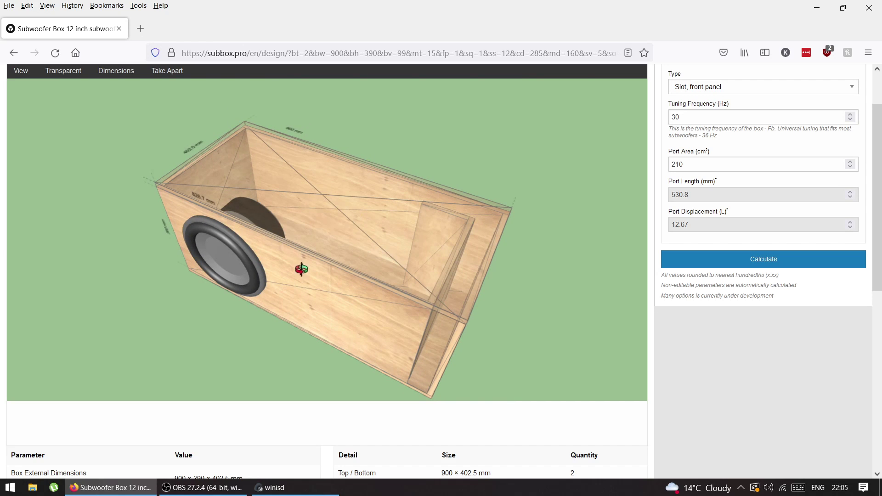
{"action": "left_click_drag", "start_coordinate": [301, 269], "coordinate": [330, 271]}
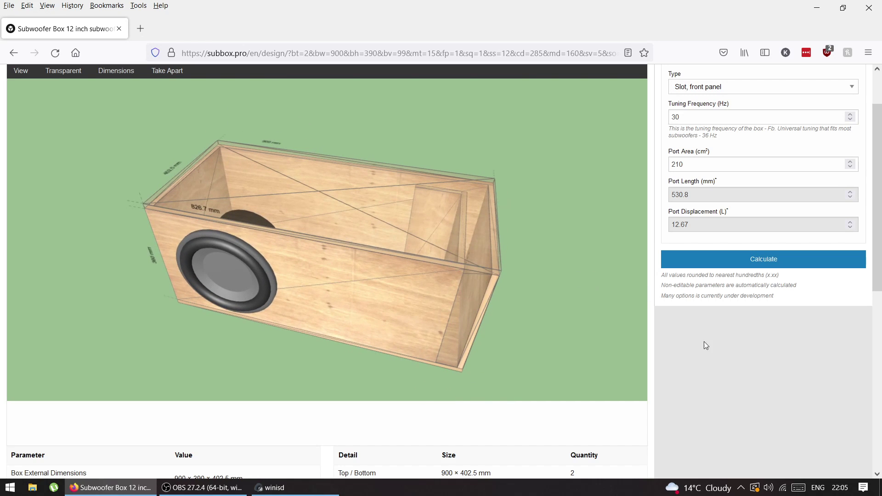
Step: Change the design's measurement units to inches and cubic feet
{"action": "scroll", "coordinate": [711, 349], "scroll_direction": "down", "scroll_amount": 2}
{"action": "scroll", "coordinate": [712, 349], "scroll_direction": "up", "scroll_amount": 2}
{"action": "scroll", "coordinate": [712, 349], "scroll_direction": "down", "scroll_amount": 5}
{"action": "scroll", "coordinate": [712, 349], "scroll_direction": "up", "scroll_amount": 6}
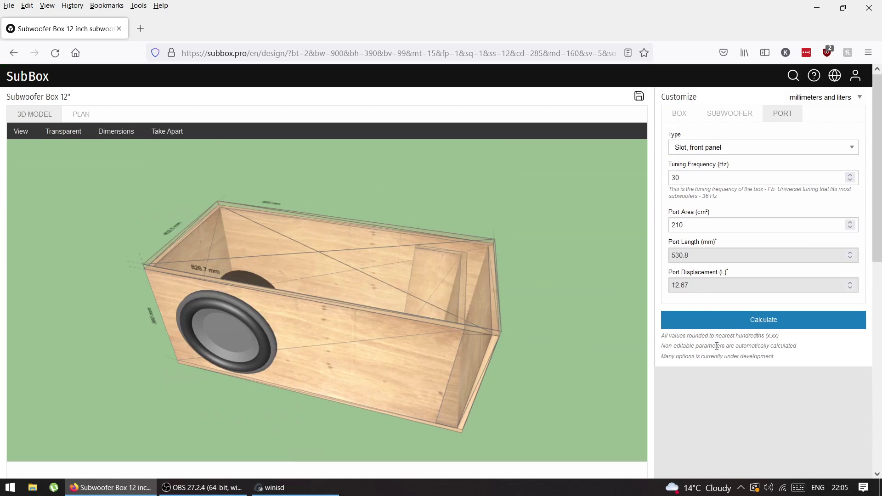
{"action": "left_click", "coordinate": [818, 98]}
{"action": "left_click", "coordinate": [817, 112]}
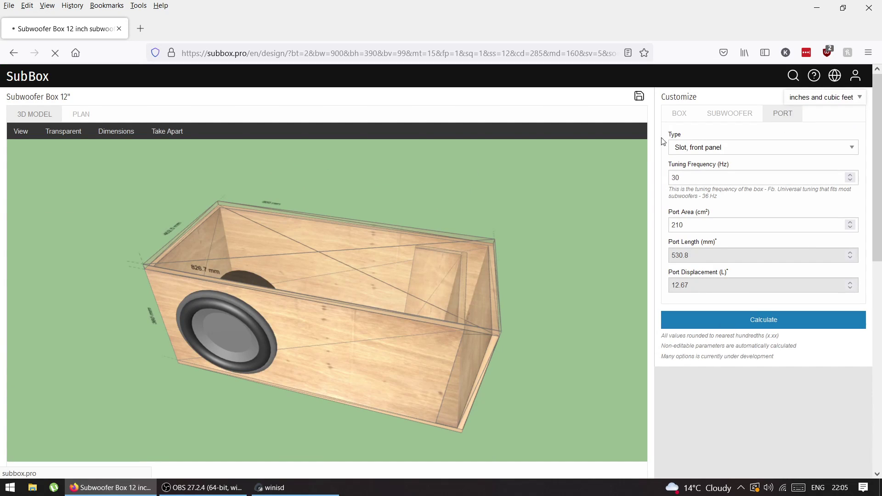
Step: Examine the box parameters, panel cut sizes and port dimensions in inches, and view the enclosure model from above
{"action": "scroll", "coordinate": [656, 148], "scroll_direction": "down", "scroll_amount": 4}
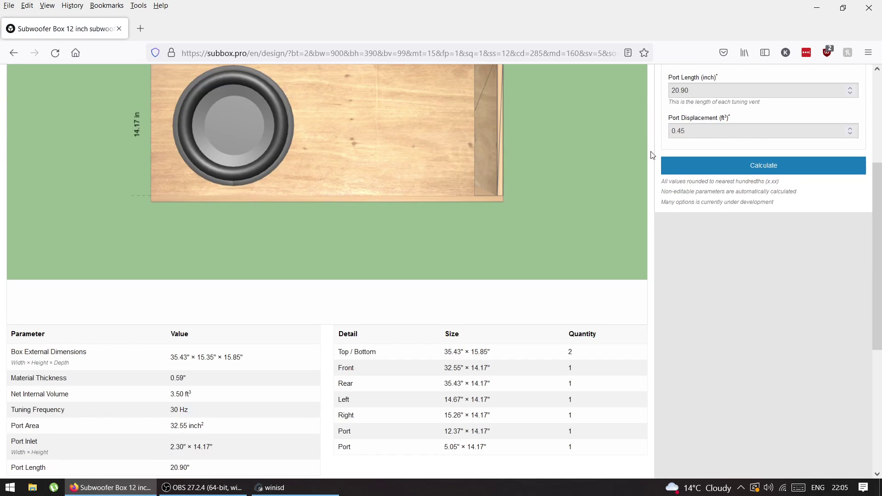
{"action": "scroll", "coordinate": [660, 183], "scroll_direction": "down", "scroll_amount": 1}
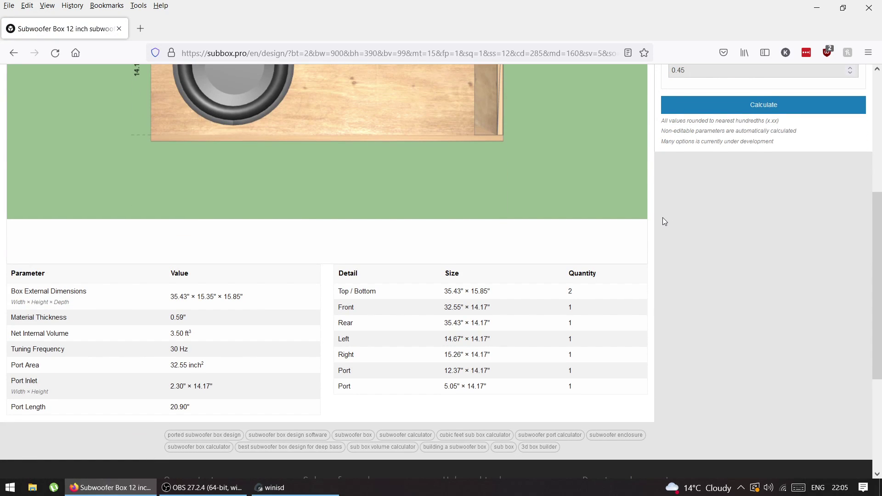
{"action": "scroll", "coordinate": [662, 218], "scroll_direction": "up", "scroll_amount": 3}
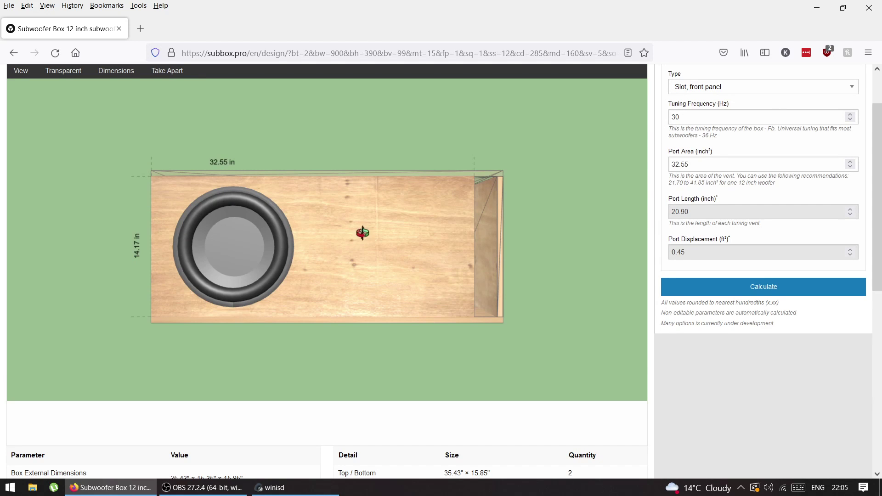
{"action": "left_click_drag", "start_coordinate": [366, 238], "coordinate": [364, 291]}
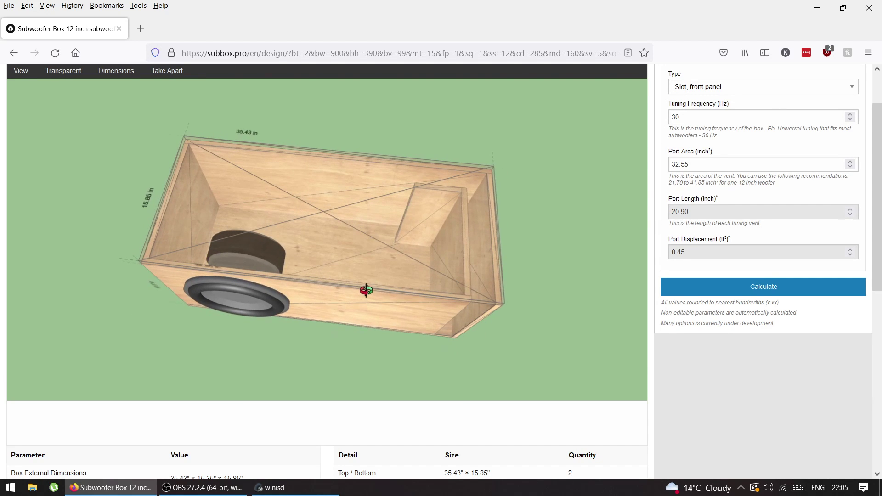
{"action": "scroll", "coordinate": [669, 364], "scroll_direction": "down", "scroll_amount": 1}
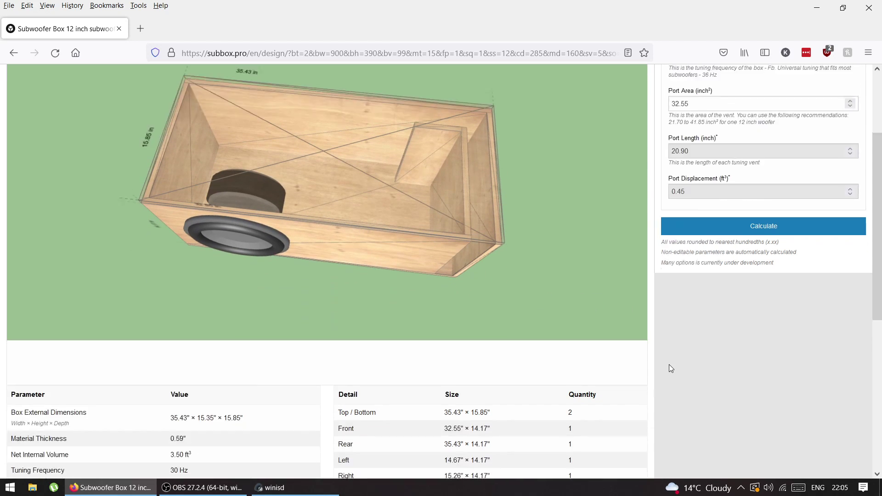
{"action": "scroll", "coordinate": [669, 362], "scroll_direction": "down", "scroll_amount": 1}
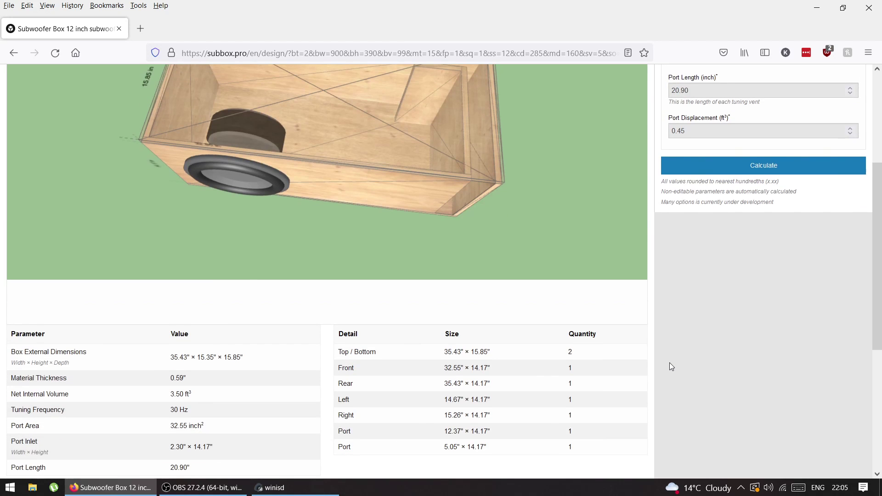
{"action": "scroll", "coordinate": [669, 362], "scroll_direction": "down", "scroll_amount": 1}
{"action": "scroll", "coordinate": [667, 352], "scroll_direction": "up", "scroll_amount": 3}
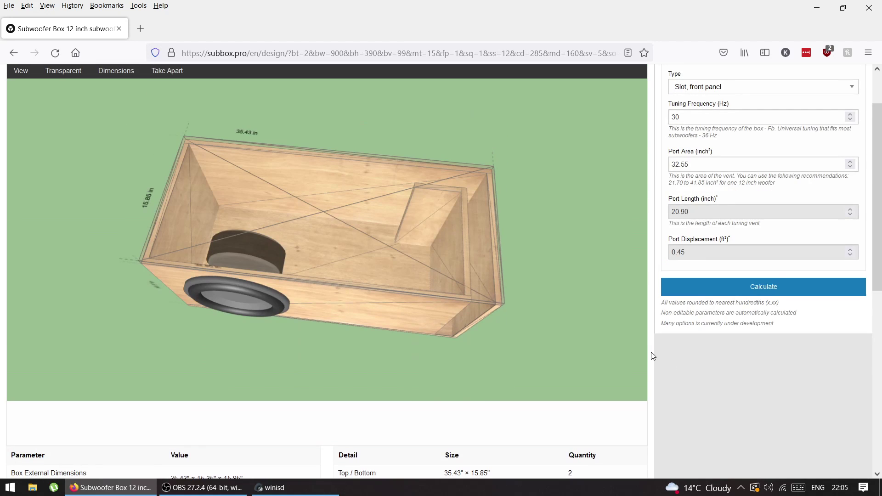